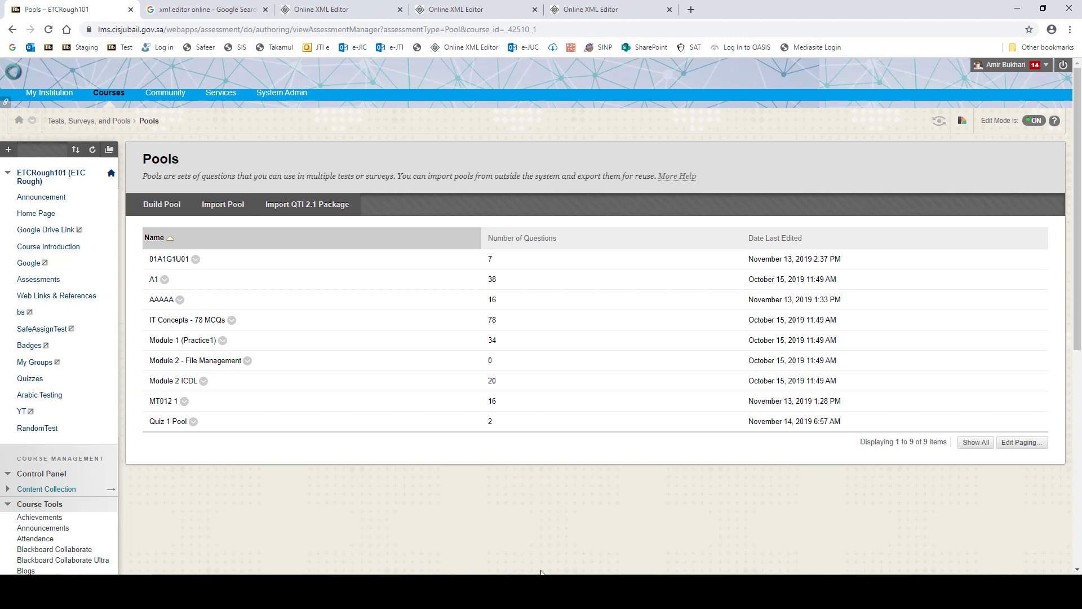
# - Inspect the 'correct' and 'incorrect' answer markers in QB1.txt, then minimize Notepad to reveal the Pools page
pyautogui.hotkey('alt', 'Tab')
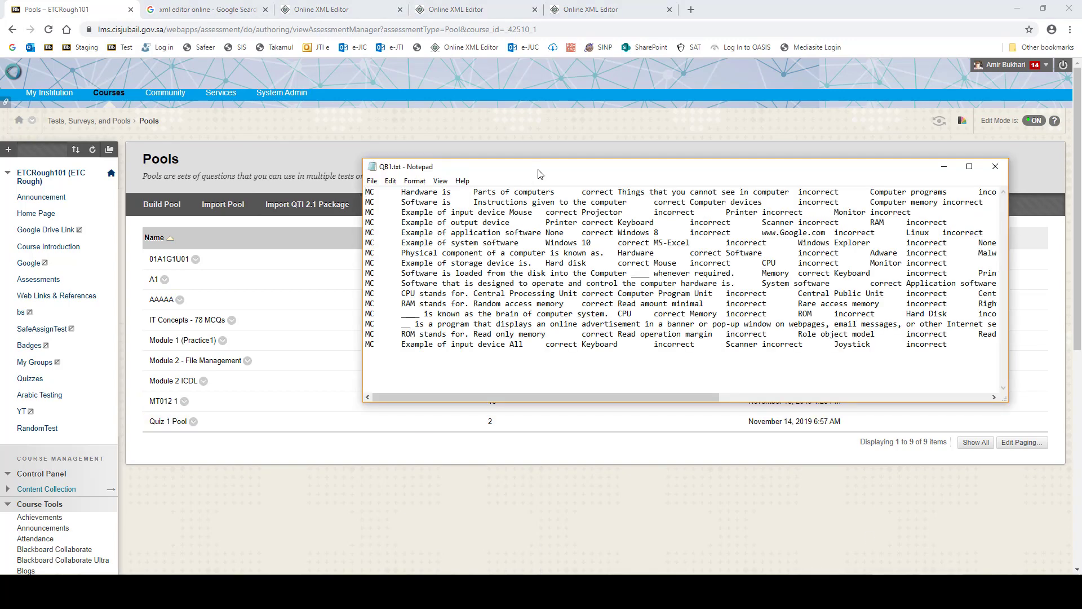
pyautogui.moveTo(539, 173); pyautogui.dragTo(426, 217)
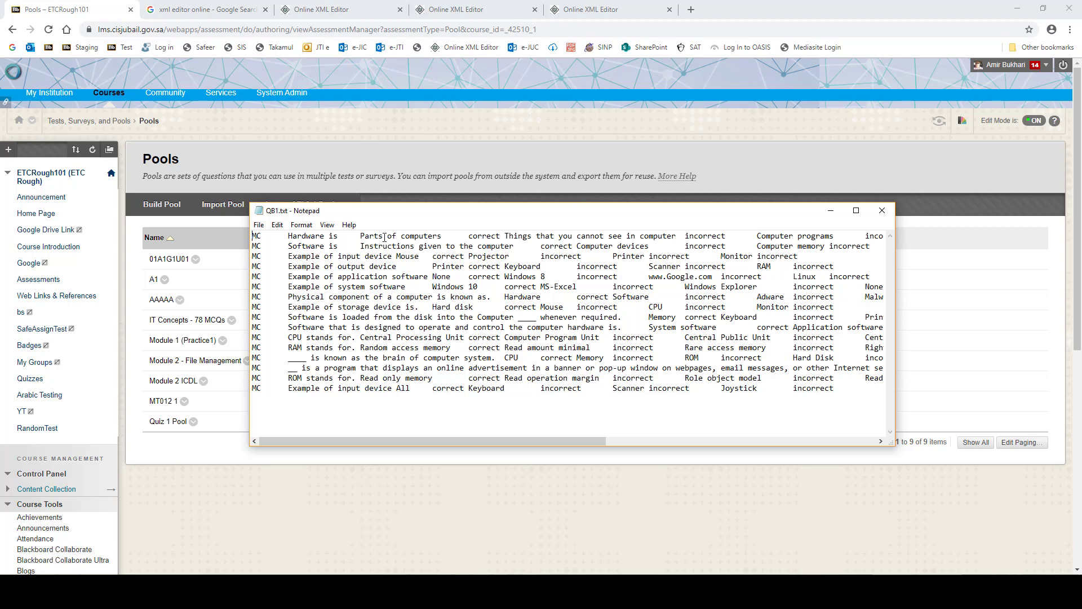
pyautogui.doubleClick(488, 237)
pyautogui.doubleClick(697, 236)
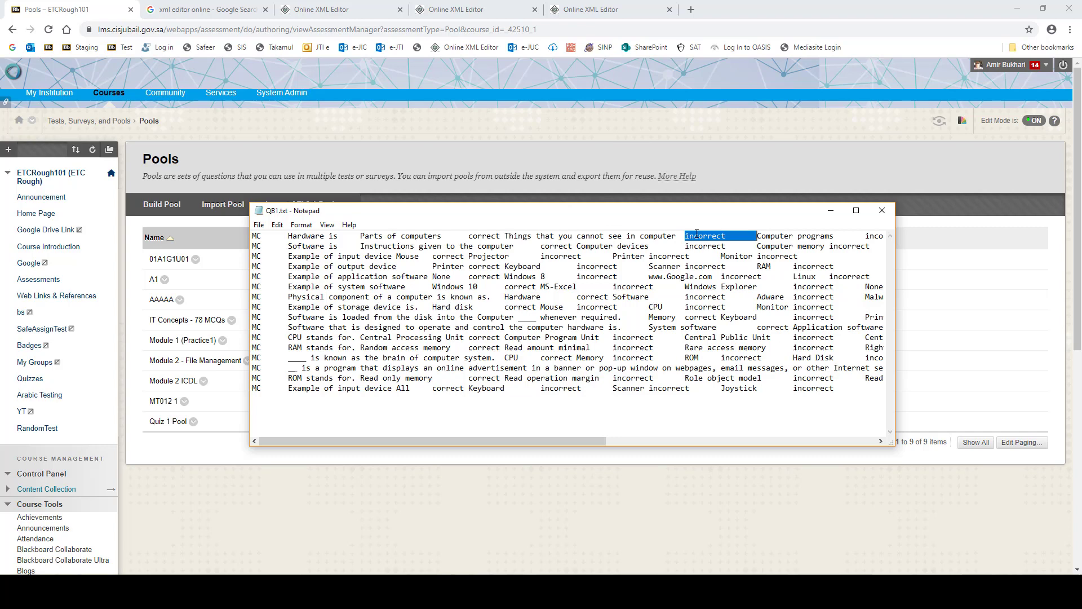
pyautogui.moveTo(896, 286); pyautogui.dragTo(1047, 284)
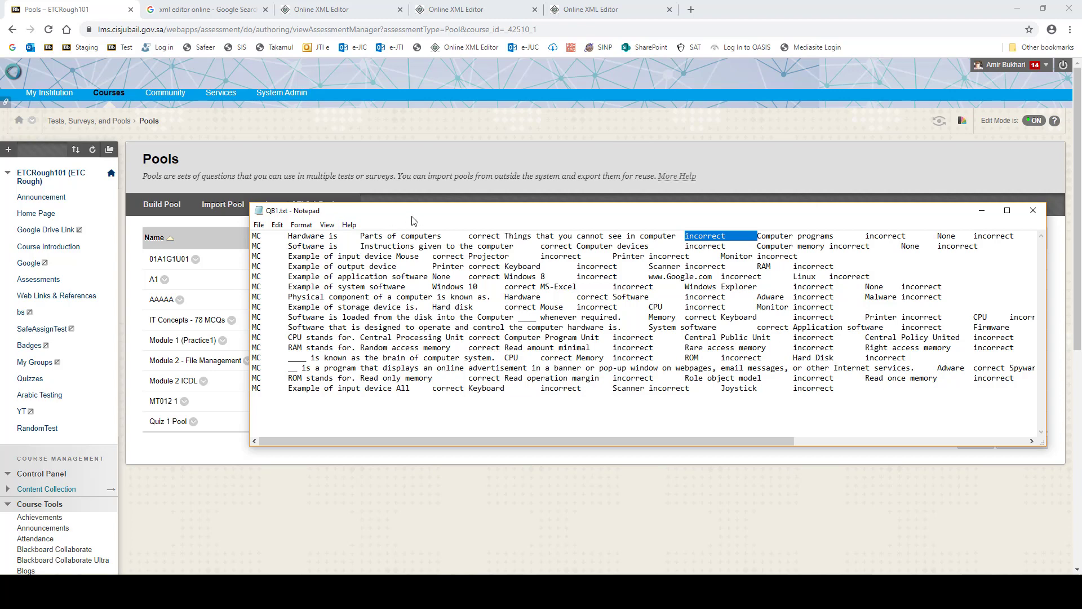
pyautogui.moveTo(412, 217); pyautogui.dragTo(377, 224)
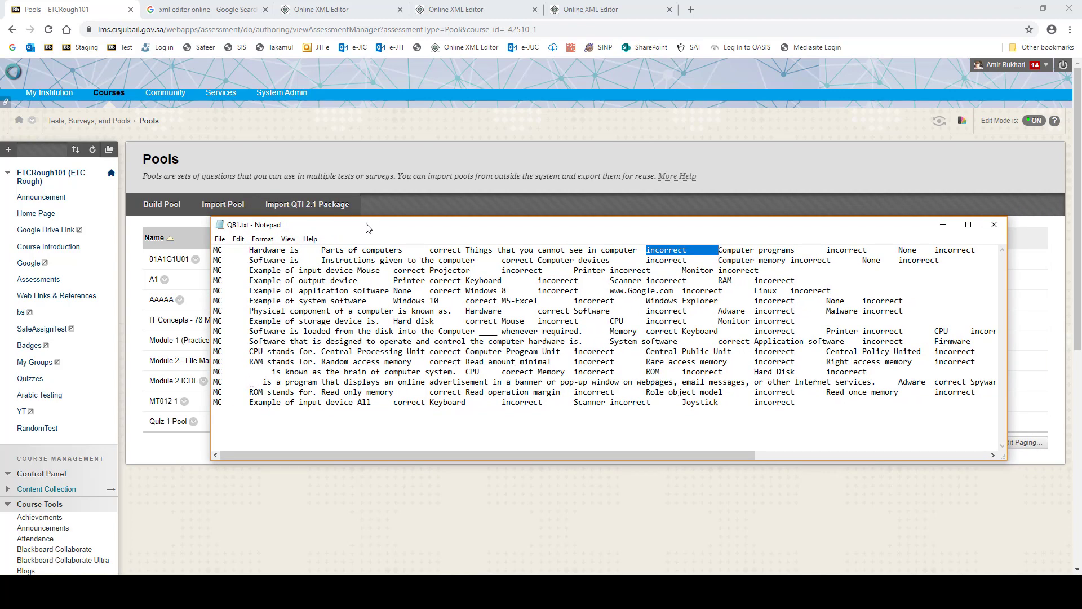
pyautogui.click(944, 225)
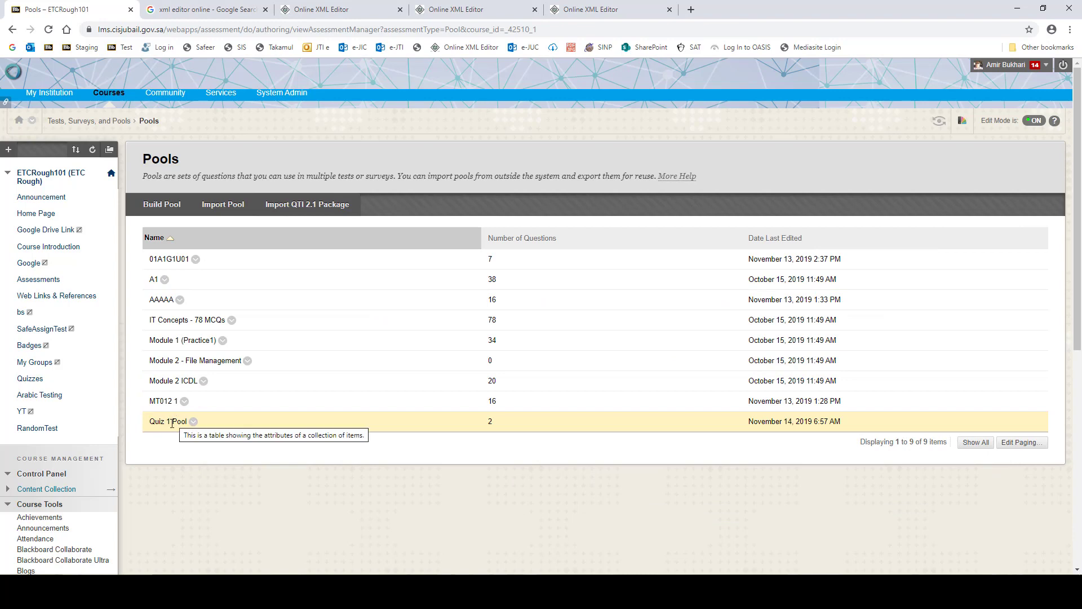
# - Edit Quiz 1 Pool and open the options menu for its 'what is 2 + 2' question
pyautogui.click(193, 421)
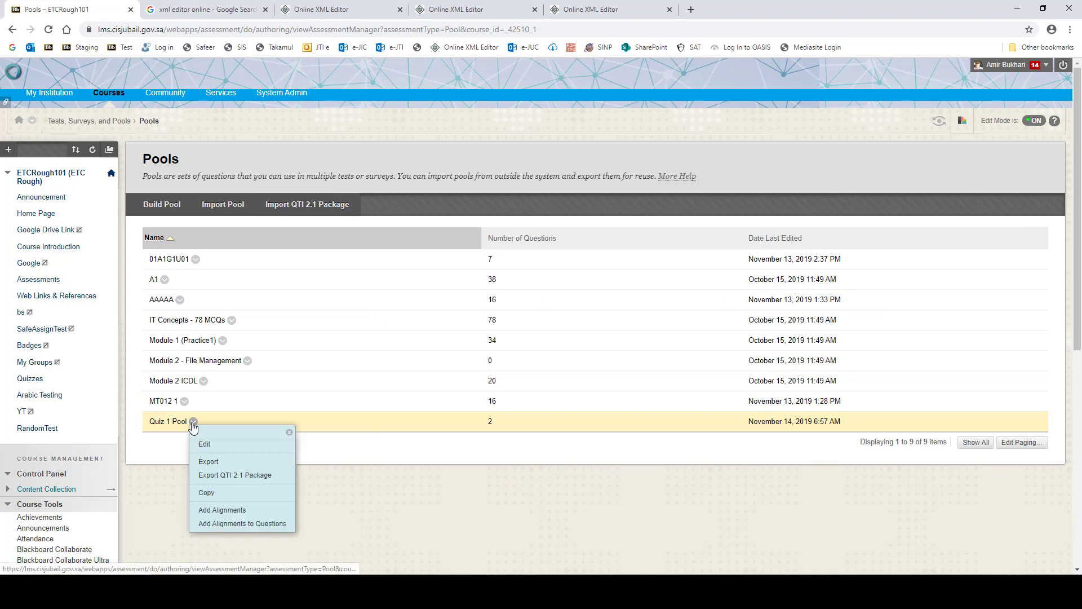
pyautogui.click(206, 446)
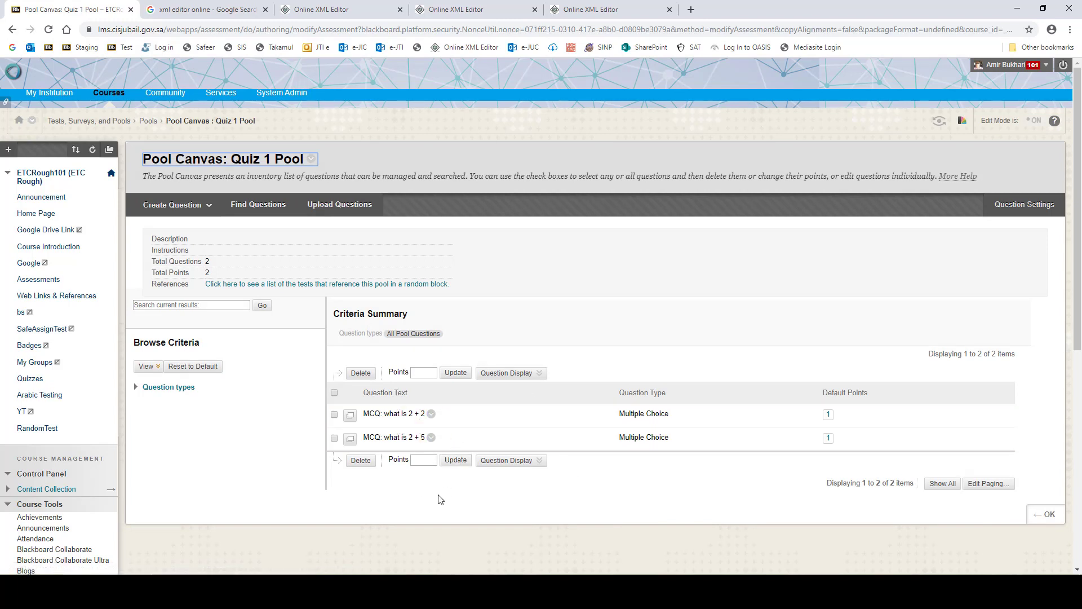
pyautogui.click(431, 415)
# - Open the 'what is 2 + 2' question's edit form, scroll to Options, then switch to Pool1.xlsx
pyautogui.click(441, 451)
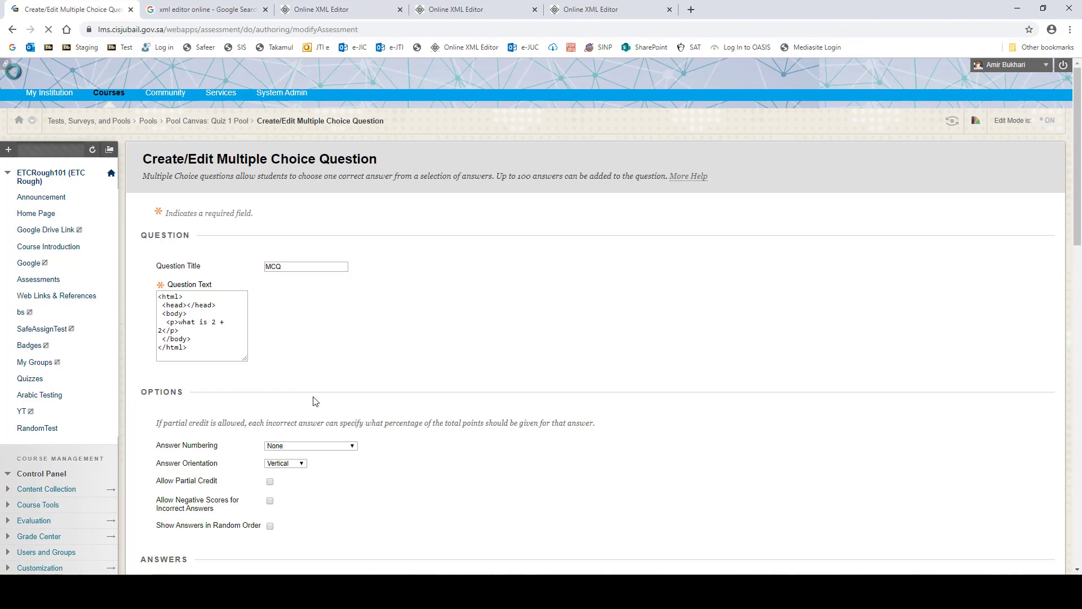
pyautogui.scroll(-4, 324, 386)
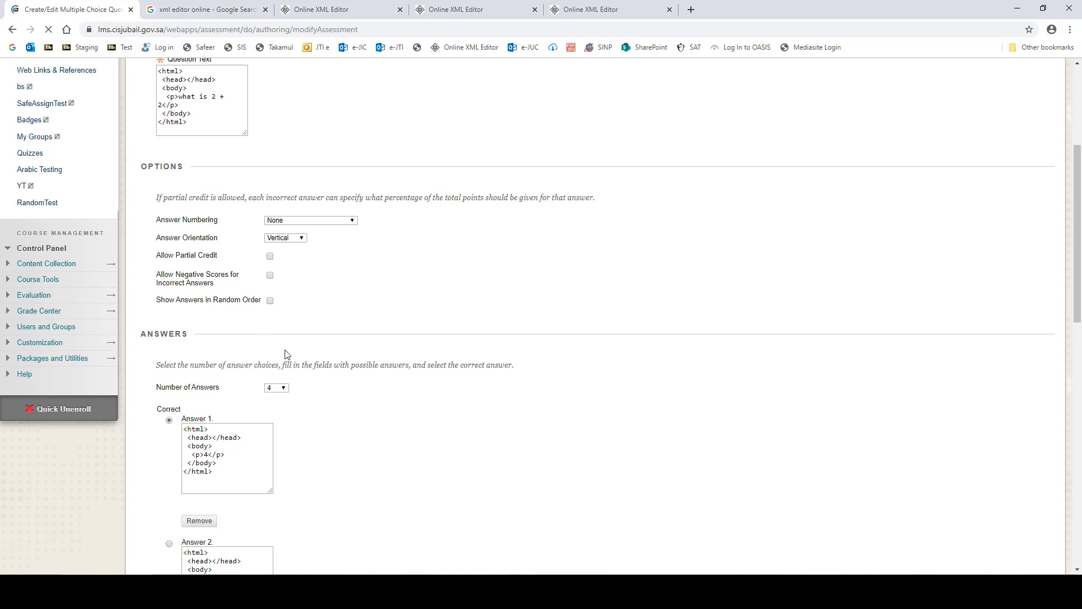
pyautogui.hotkey('alt', 'Tab')
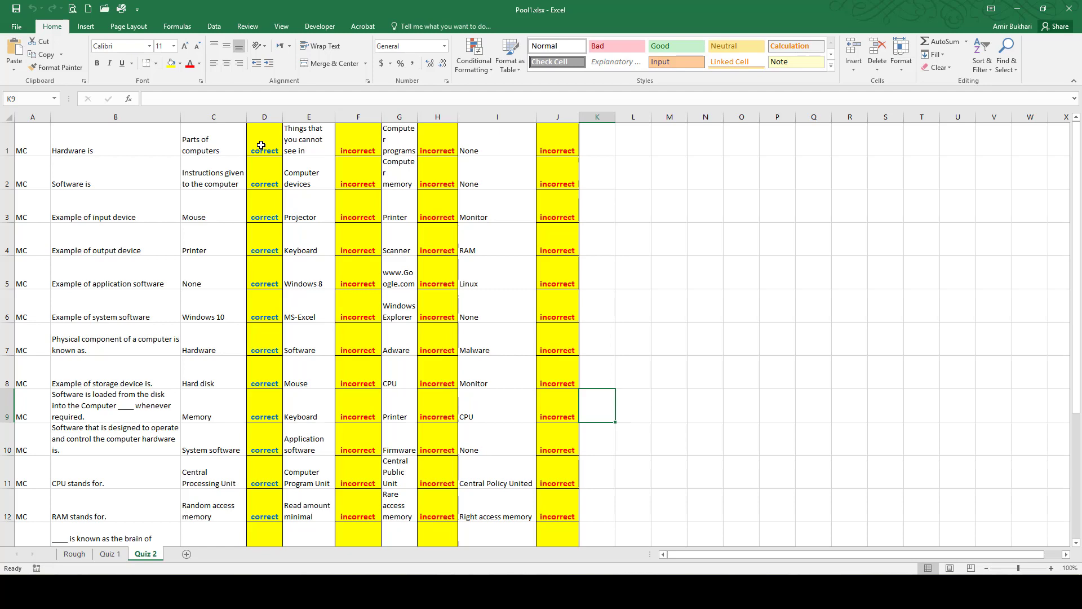
# - Review column D's correct markers and cell D5 on the Quiz 2 sheet, then bring QB1.txt forward
pyautogui.click(264, 117)
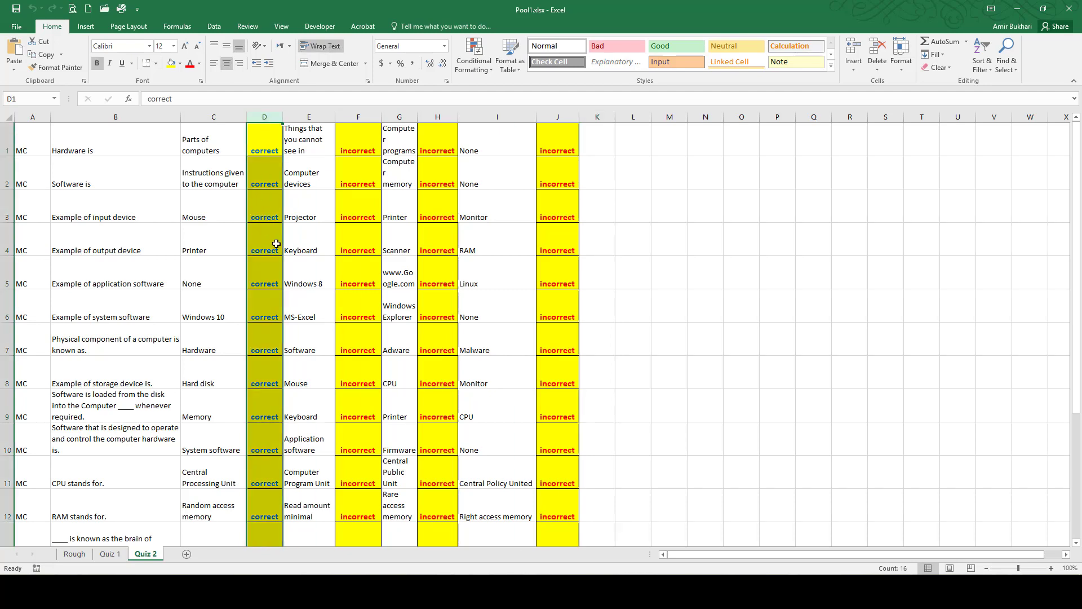
pyautogui.scroll(-4, 270, 295)
pyautogui.scroll(2, 270, 295)
pyautogui.scroll(2, 270, 296)
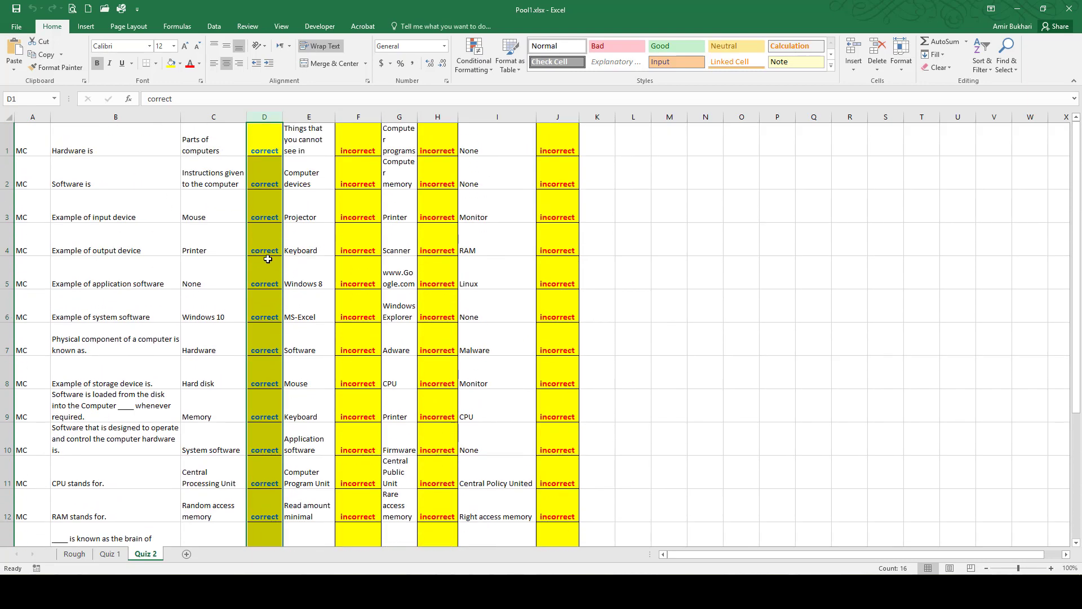
pyautogui.click(255, 264)
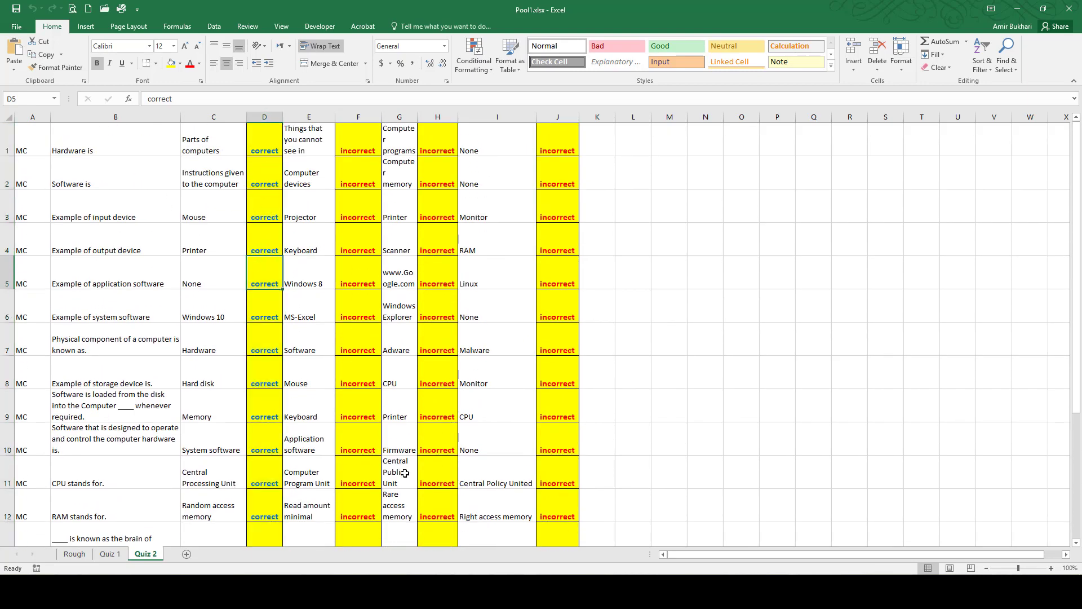
pyautogui.hotkey('alt', 'Tab')
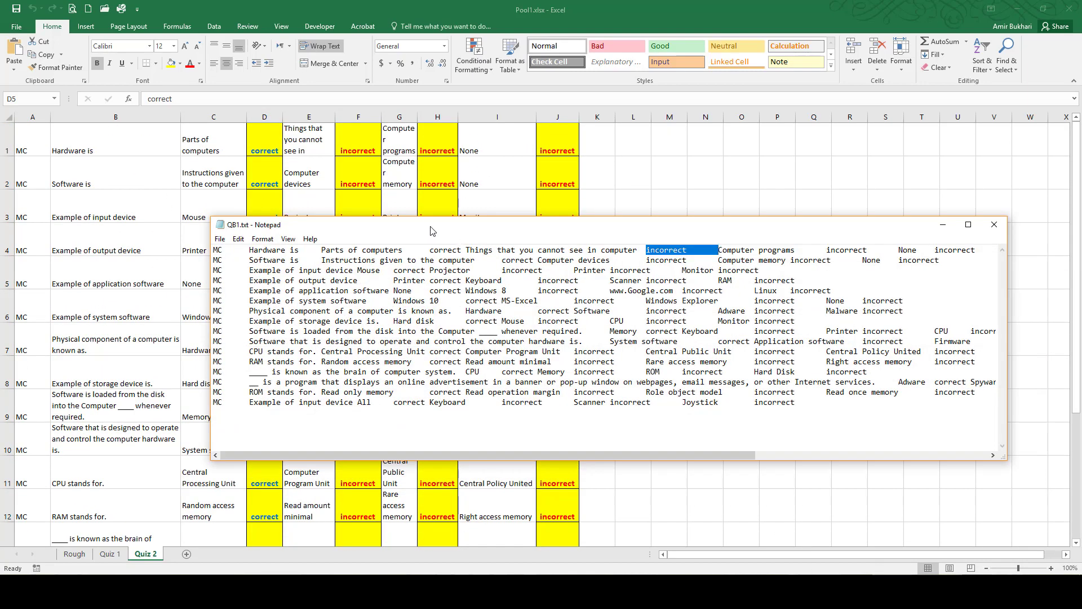
pyautogui.moveTo(426, 228); pyautogui.dragTo(386, 190)
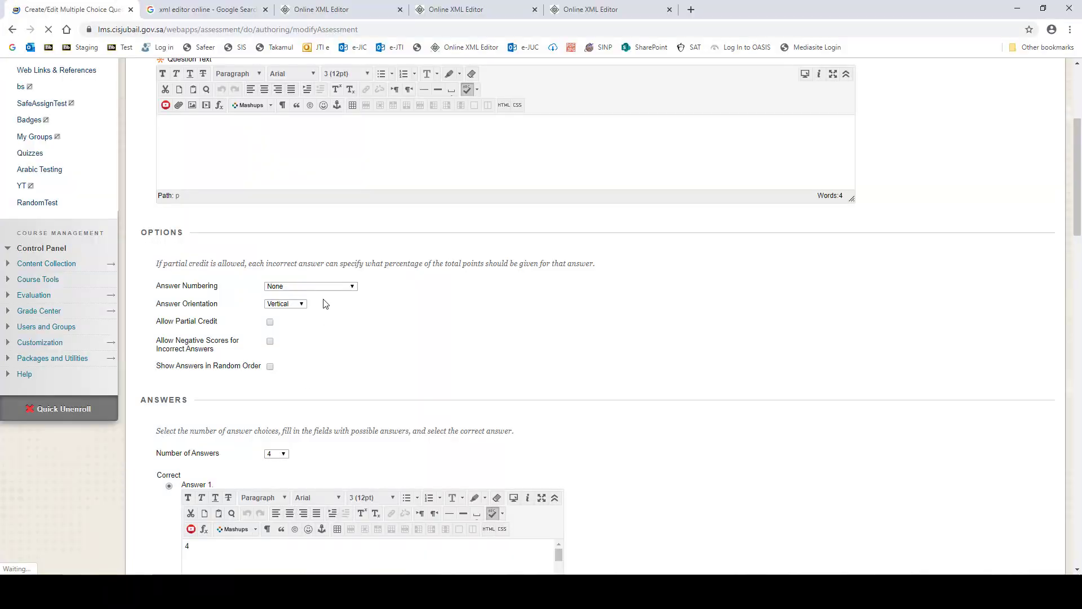
# - Look over the question's edit form, then cancel the edit to return to the Quiz 1 Pool canvas
pyautogui.scroll(-8, 371, 332)
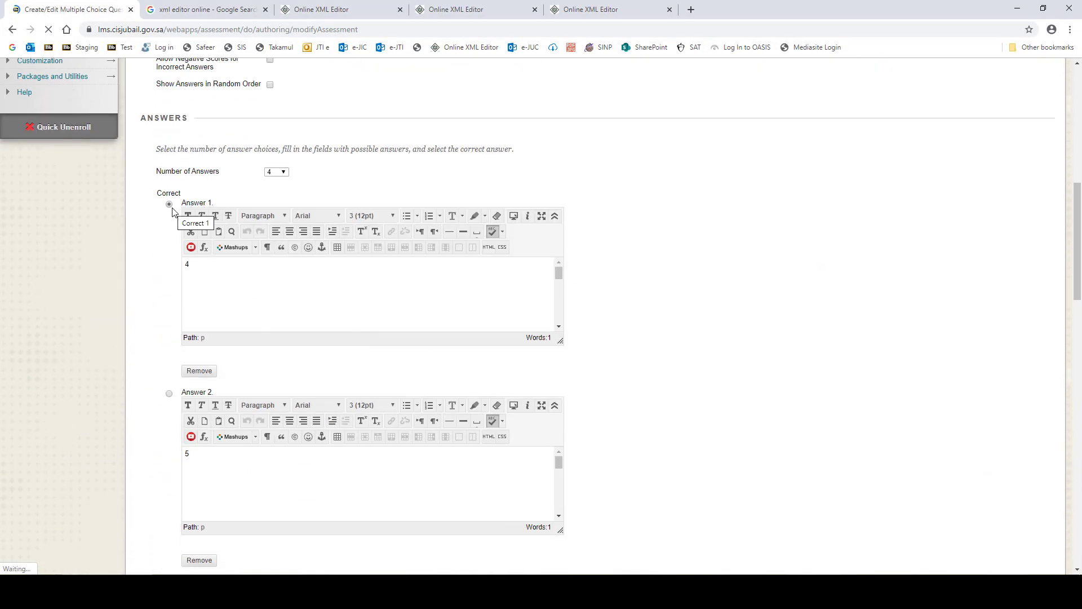
pyautogui.scroll(-2, 229, 295)
pyautogui.scroll(6, 225, 295)
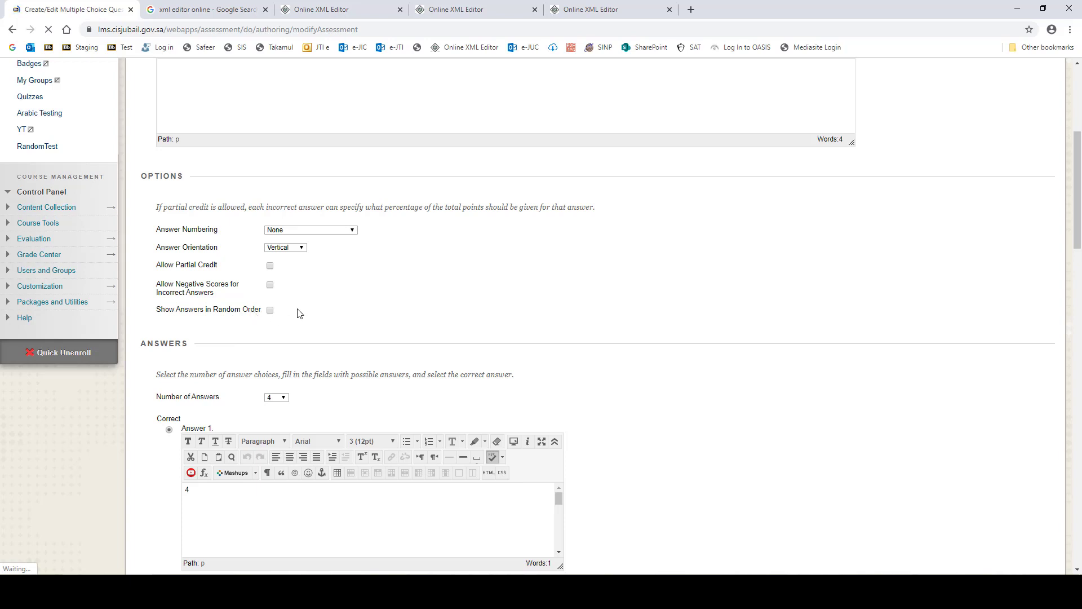
pyautogui.scroll(-5, 416, 406)
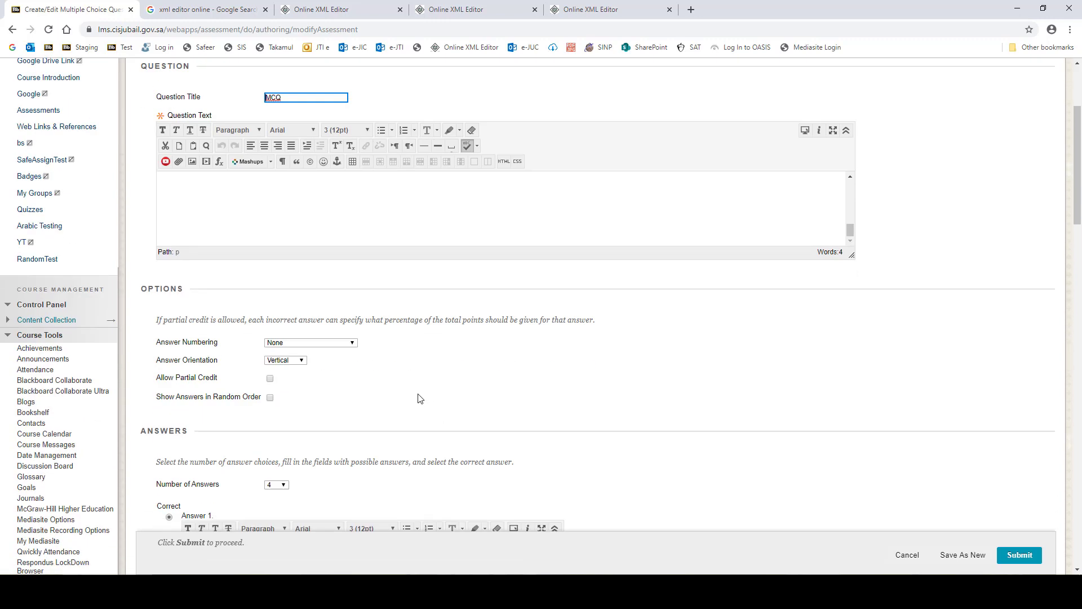
pyautogui.scroll(-1, 339, 389)
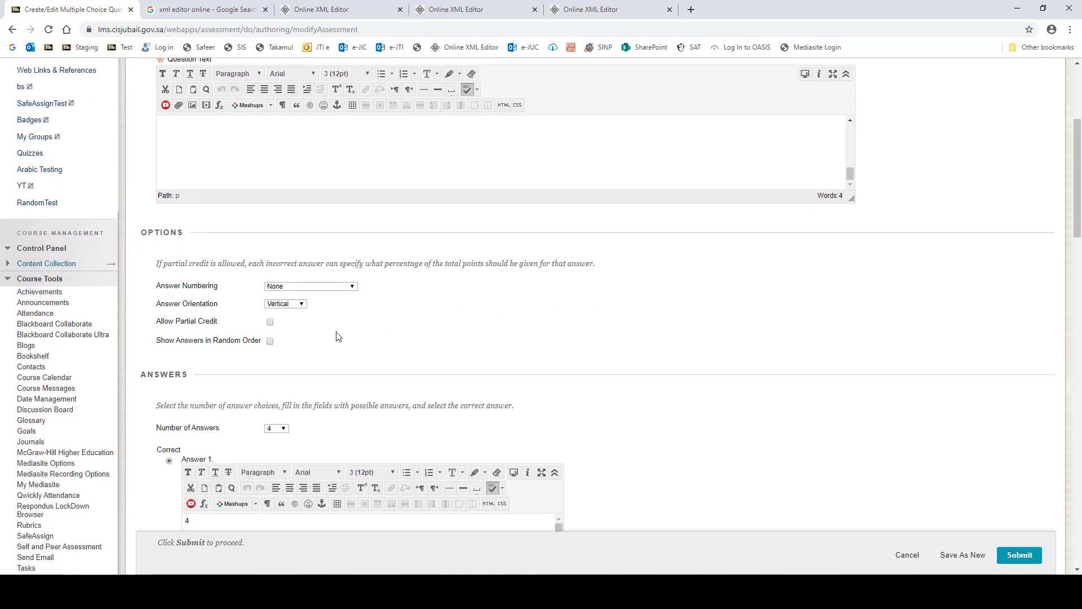
pyautogui.scroll(3, 345, 341)
pyautogui.scroll(-2, 344, 431)
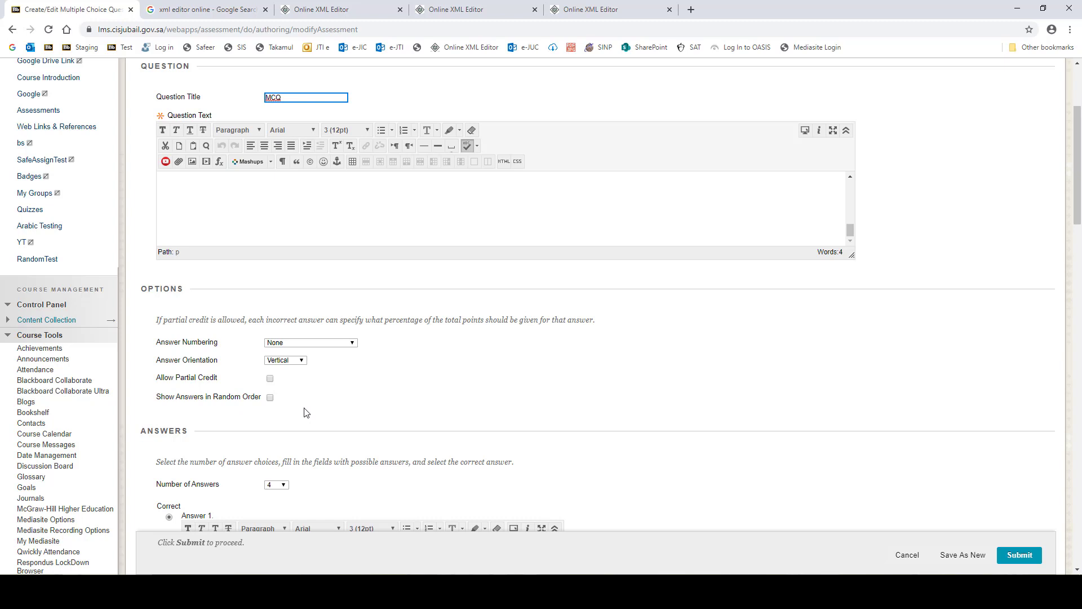
pyautogui.scroll(1, 309, 430)
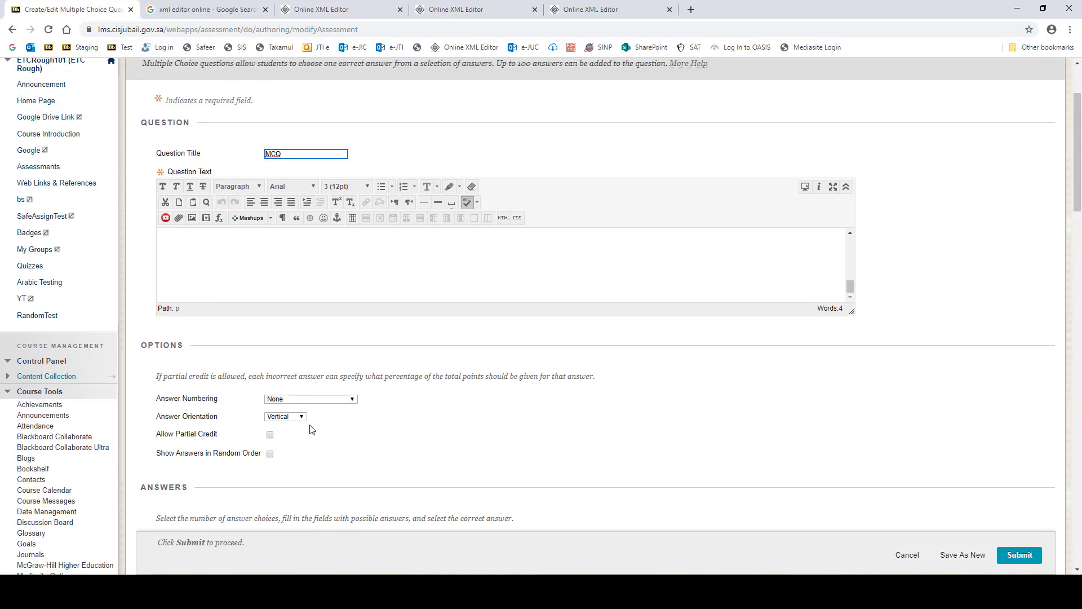
pyautogui.scroll(-1, 267, 420)
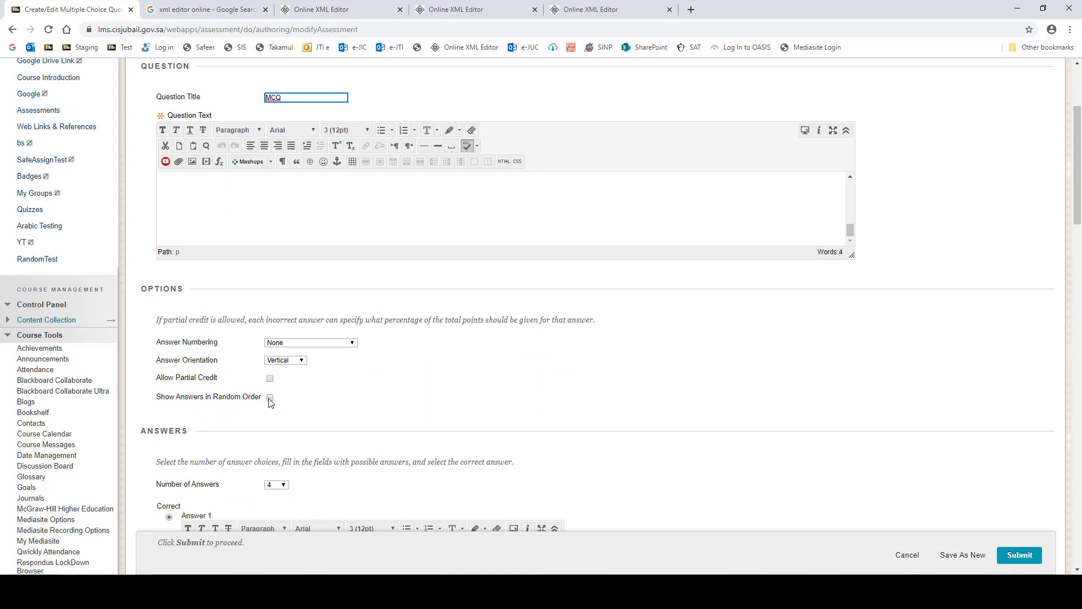
pyautogui.scroll(-1, 275, 407)
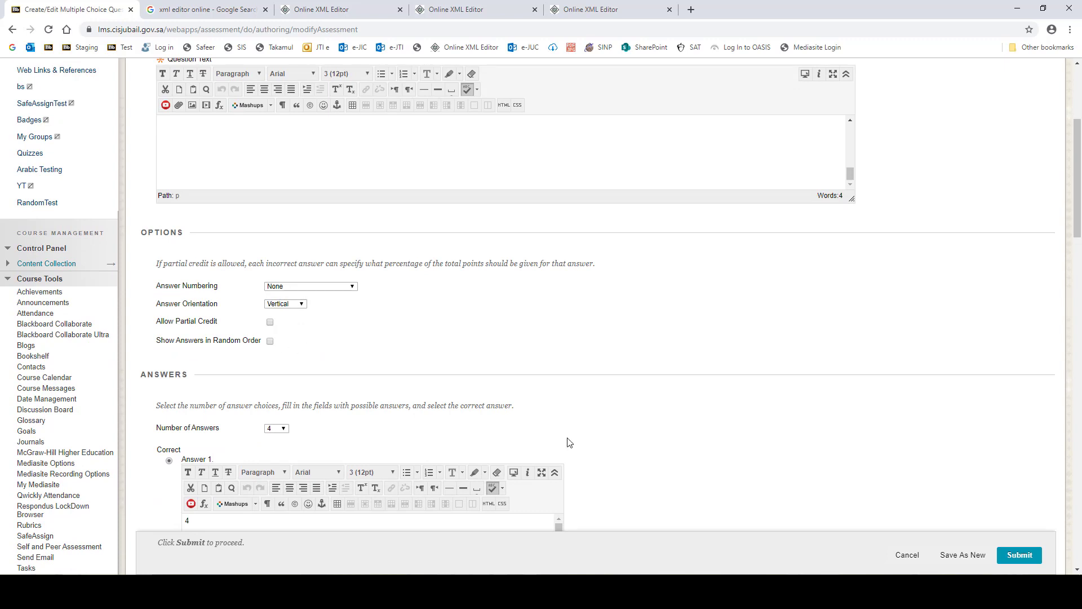
pyautogui.click(903, 558)
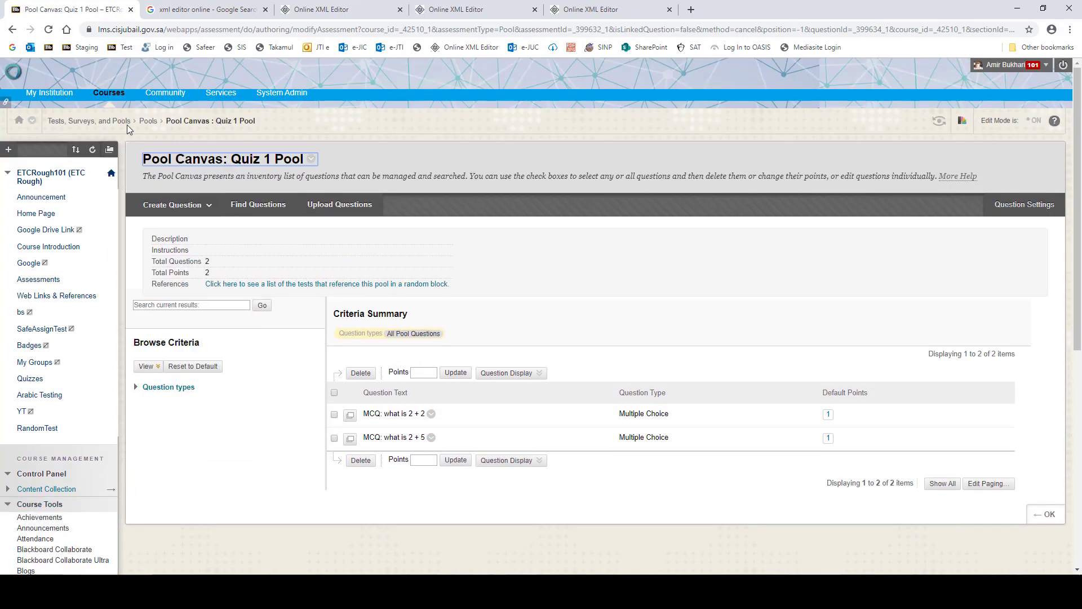
# - Return to the Pools list and export Quiz 1 Pool as a zip package
pyautogui.click(149, 120)
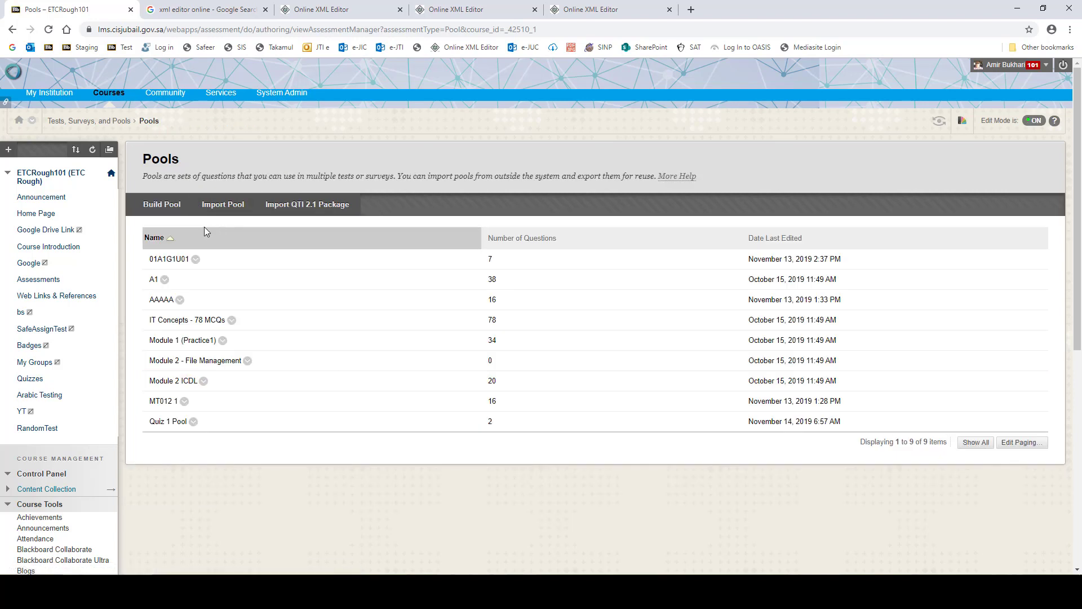
pyautogui.click(194, 422)
pyautogui.click(194, 421)
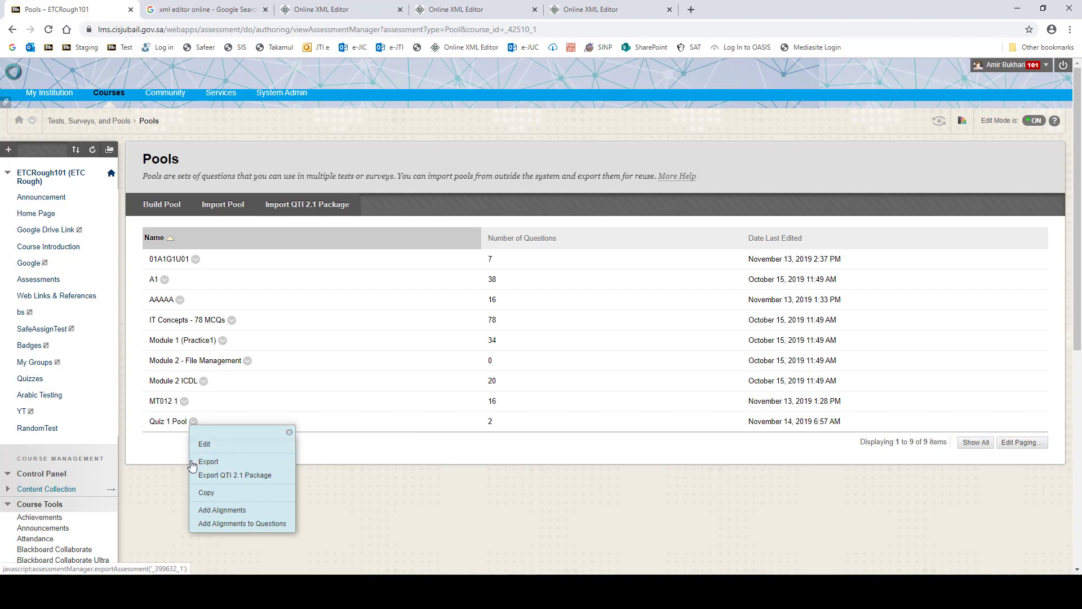
pyautogui.click(211, 465)
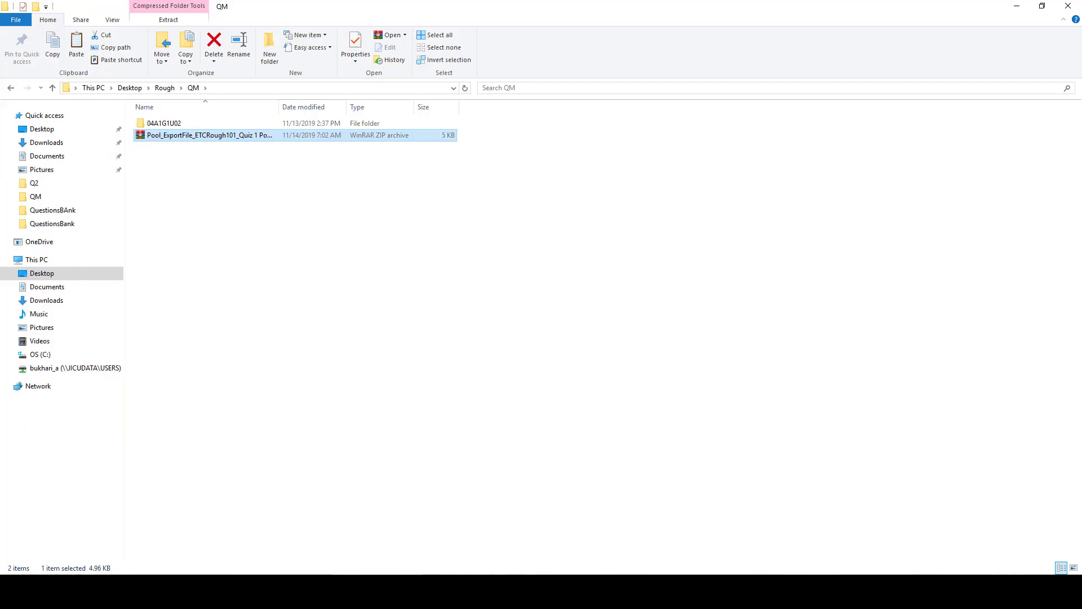
# - Create a folder named Pool1 in QM and move the exported zip into it
pyautogui.moveTo(278, 107); pyautogui.dragTo(348, 106)
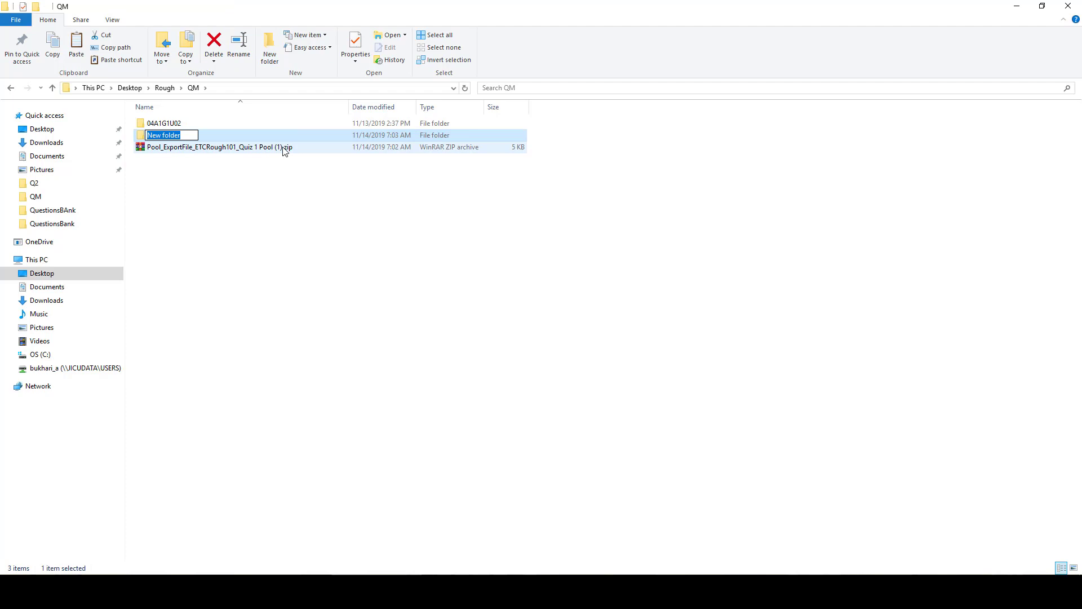
pyautogui.write('Pool1')
pyautogui.press('Return')
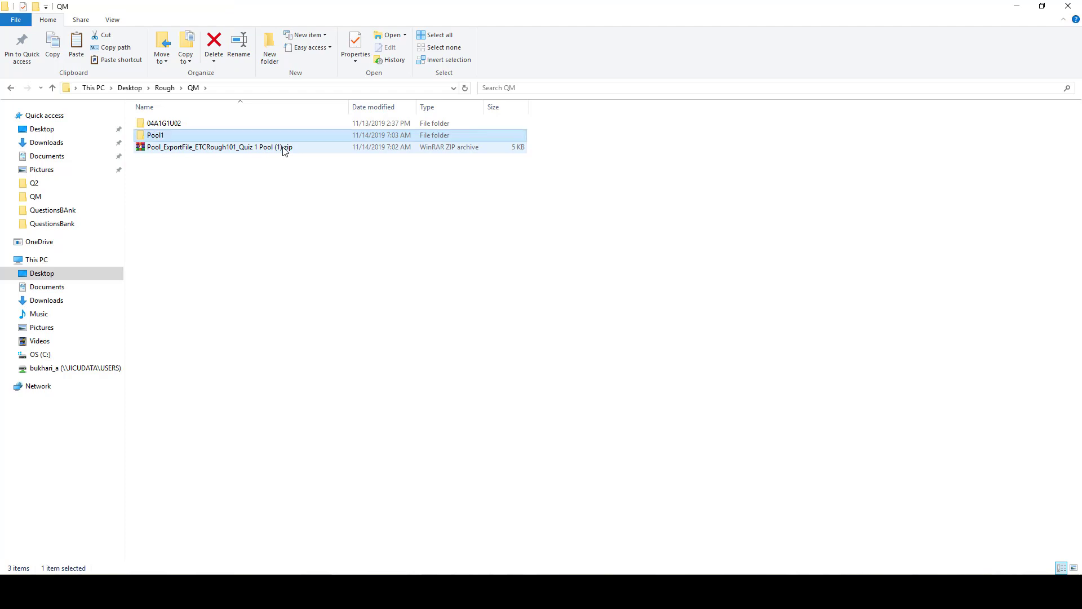
pyautogui.moveTo(177, 149); pyautogui.dragTo(155, 138)
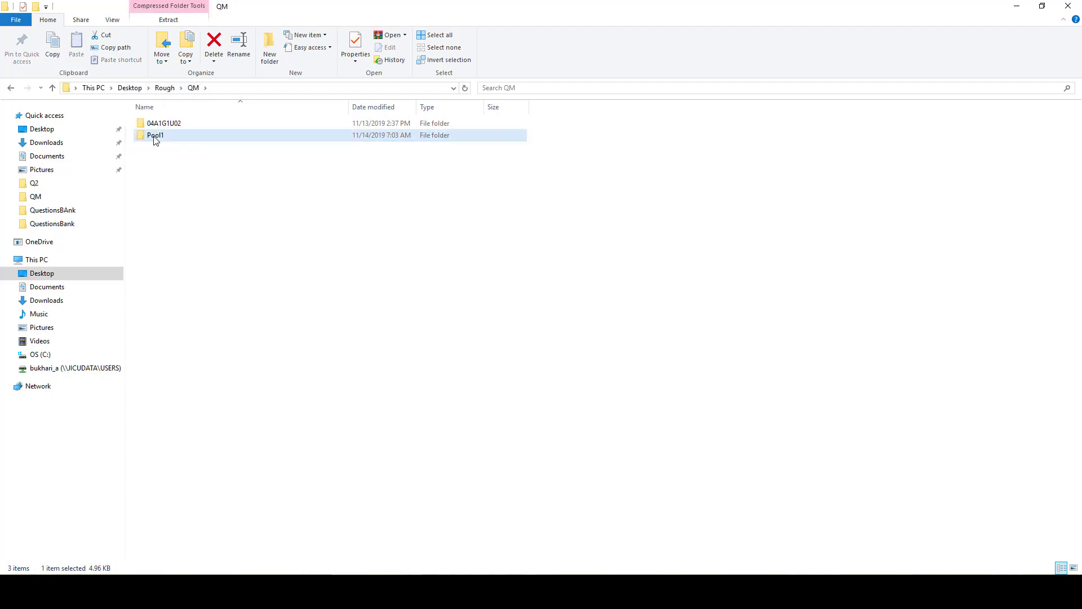
# - Extract the zip here inside Pool1 and select the extracted res00001.dat file
pyautogui.doubleClick(155, 137)
pyautogui.click(158, 123)
pyautogui.rightClick(160, 123)
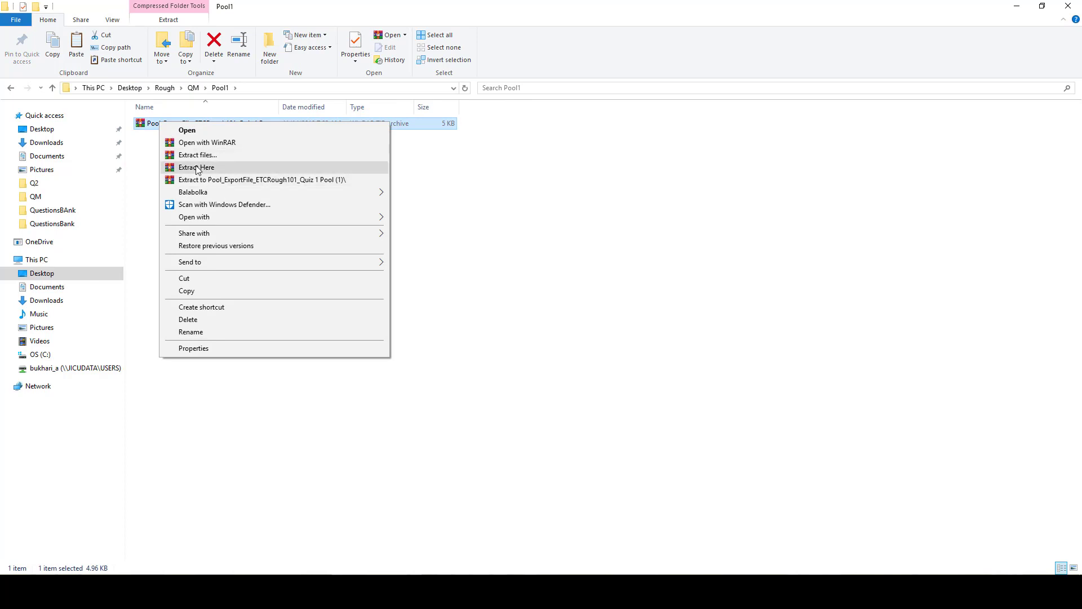
pyautogui.click(197, 168)
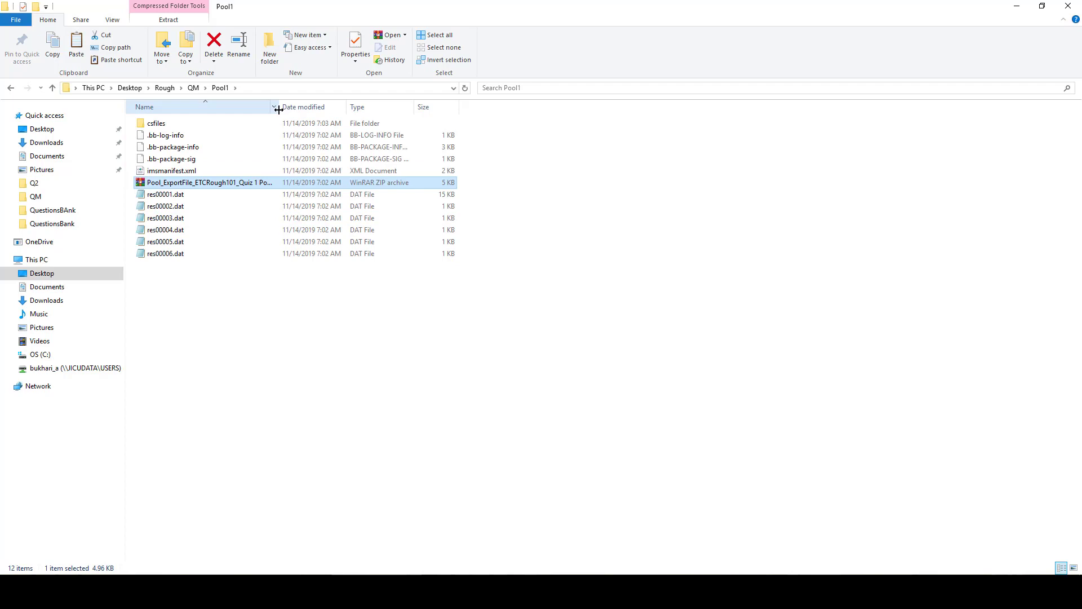
pyautogui.moveTo(279, 107); pyautogui.dragTo(364, 112)
pyautogui.click(224, 296)
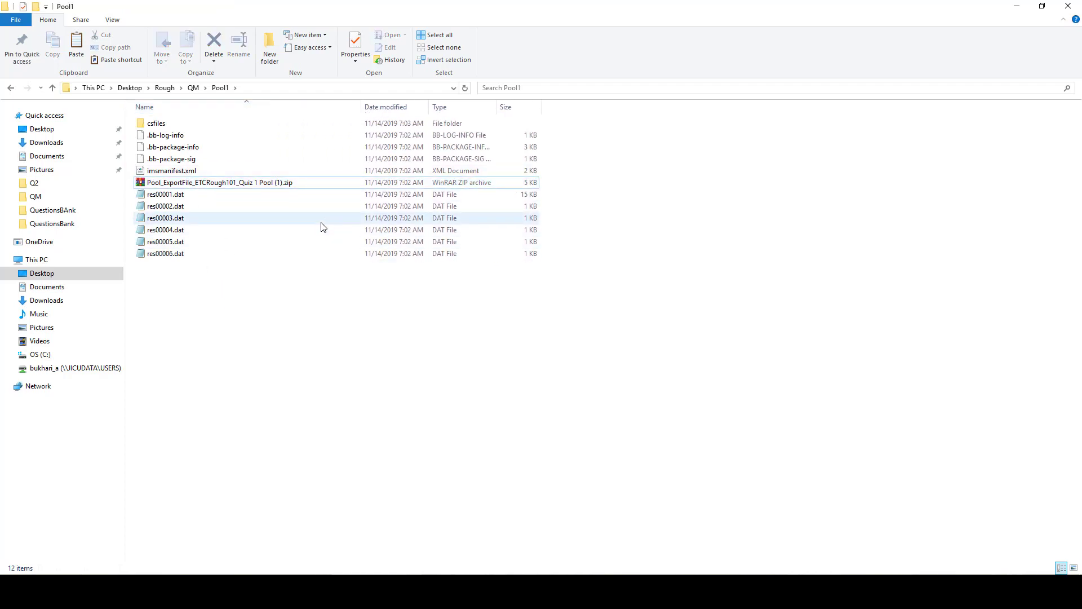
pyautogui.click(165, 197)
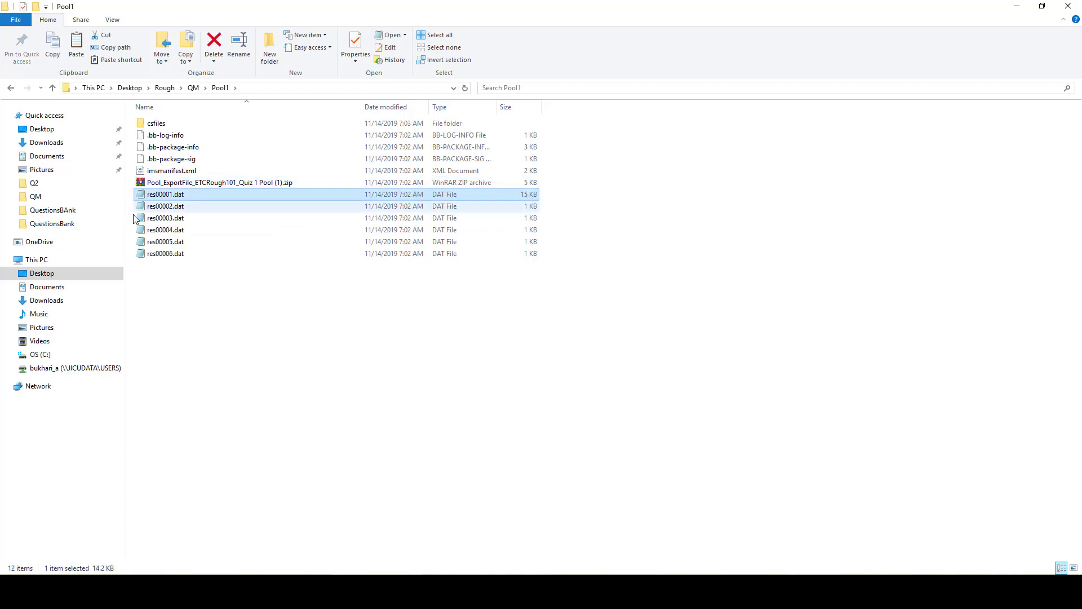
# - Open res00001.dat in Notepad and bring up the Find box
pyautogui.doubleClick(164, 197)
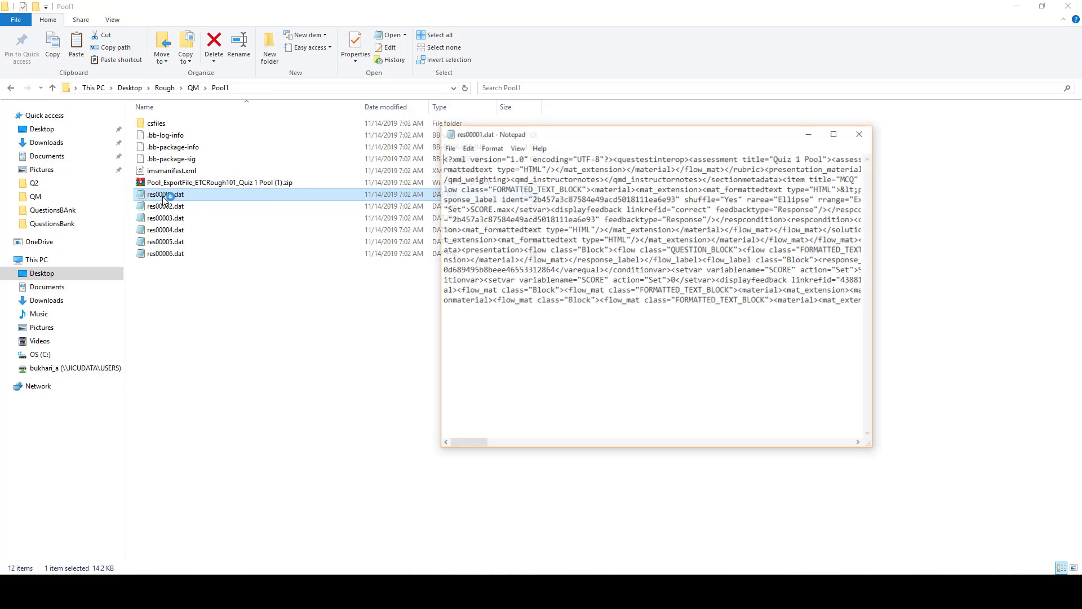
pyautogui.moveTo(599, 136); pyautogui.dragTo(524, 127)
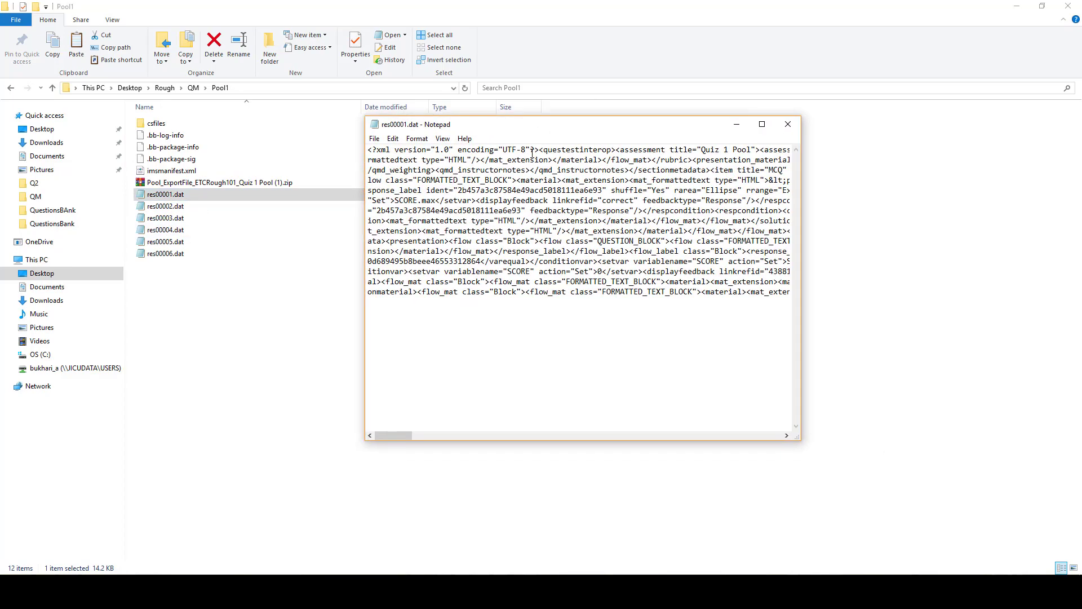
pyautogui.click(393, 138)
pyautogui.click(393, 139)
pyautogui.click(393, 139)
pyautogui.click(423, 221)
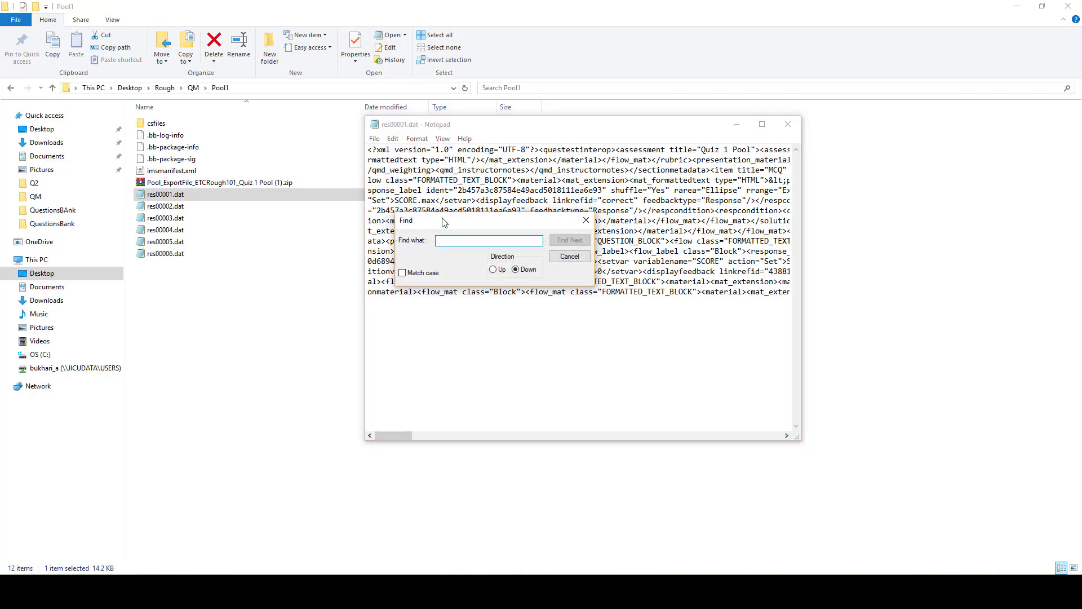
pyautogui.moveTo(445, 223); pyautogui.dragTo(470, 216)
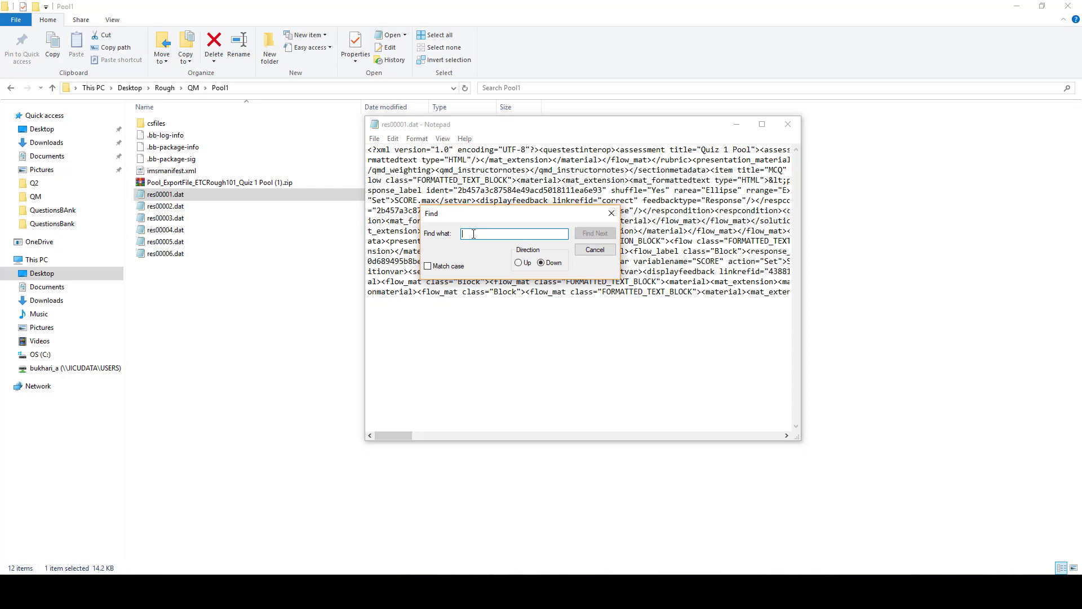
# - Search for Shuffle="No", stepping through both matches until no more are found
pyautogui.write('Shuffle="No"')
pyautogui.click(588, 237)
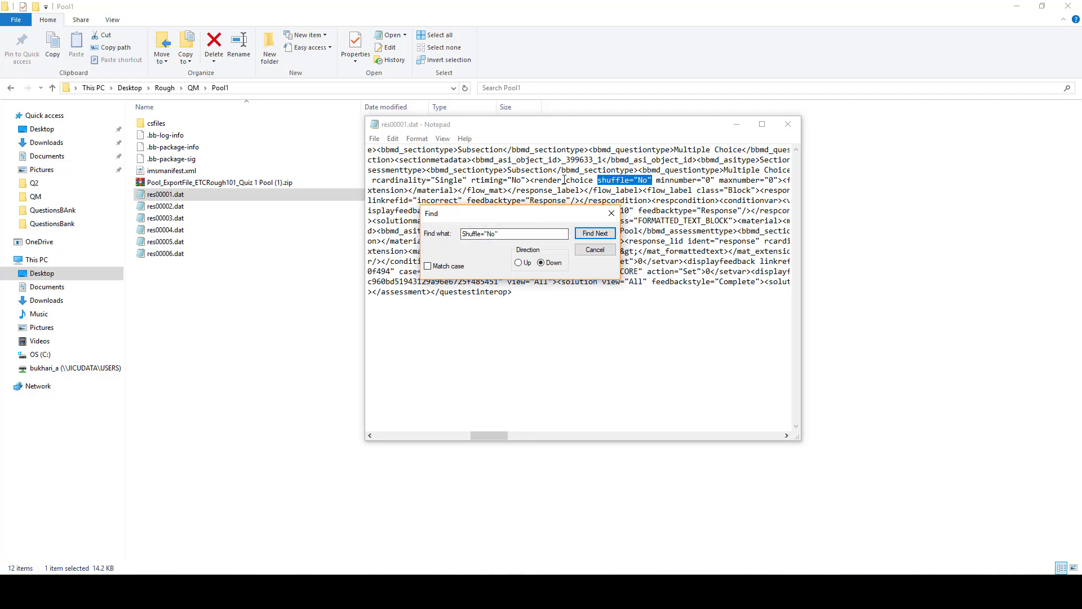
pyautogui.click(595, 233)
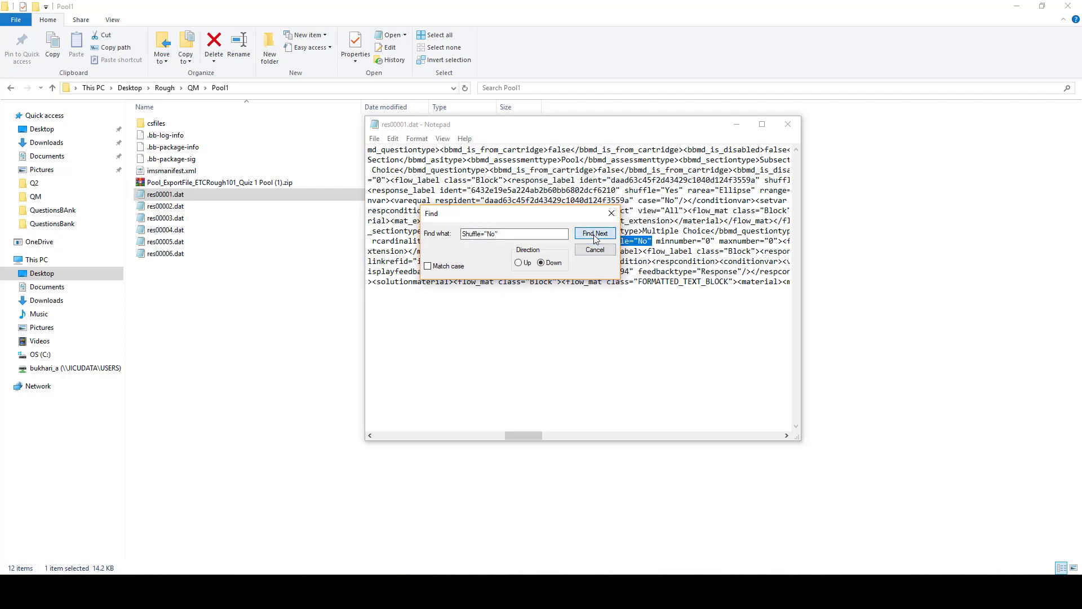
pyautogui.moveTo(576, 217); pyautogui.dragTo(565, 302)
pyautogui.click(610, 317)
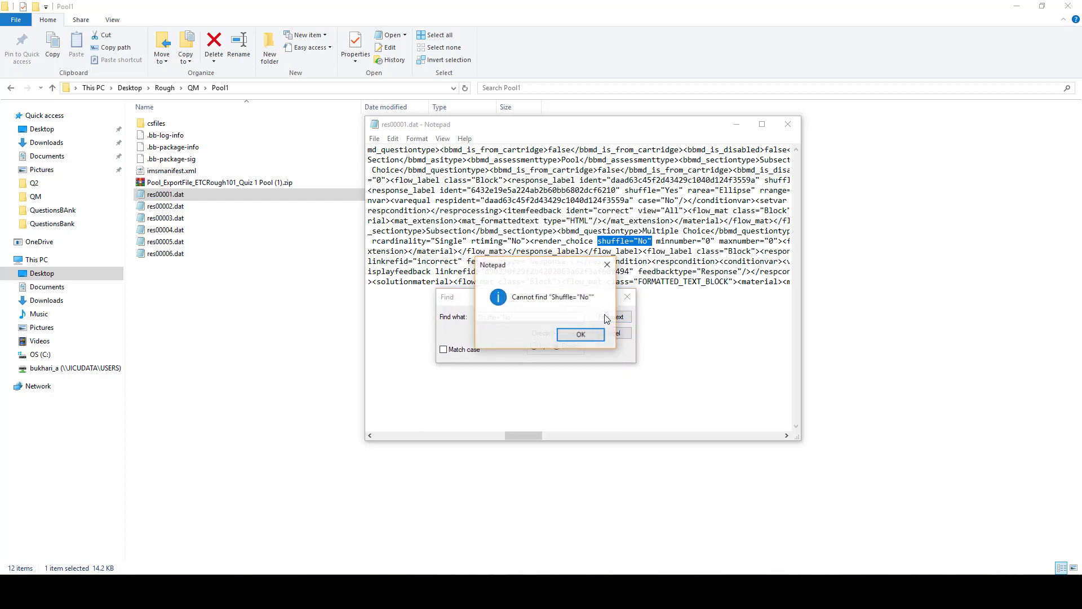
pyautogui.click(580, 335)
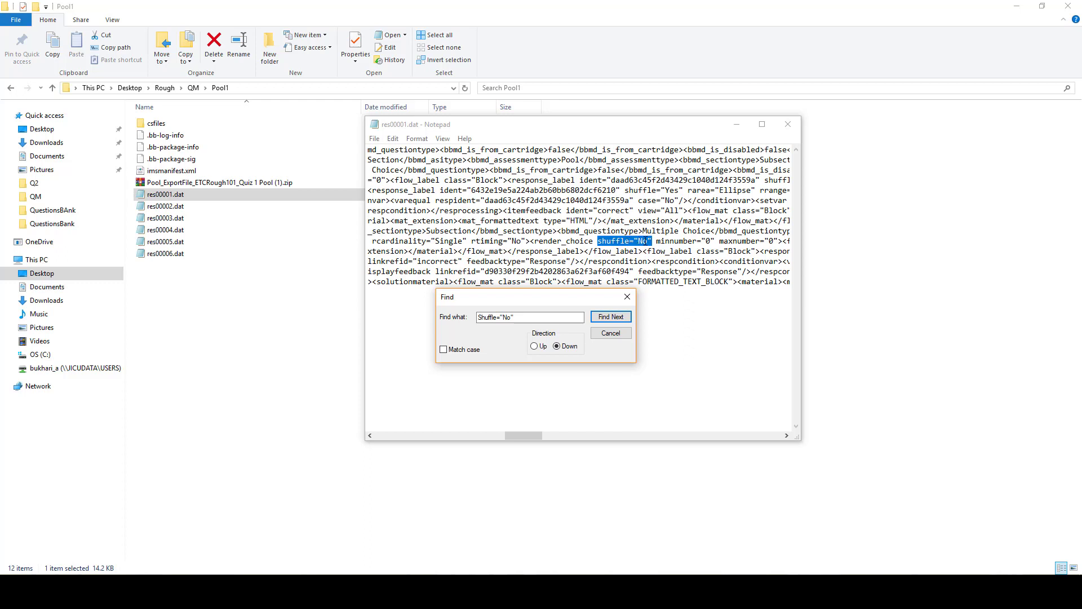
# - Replace every Shuffle="No" with Shuffle="Yes" in res00001.dat using Replace All
pyautogui.click(628, 297)
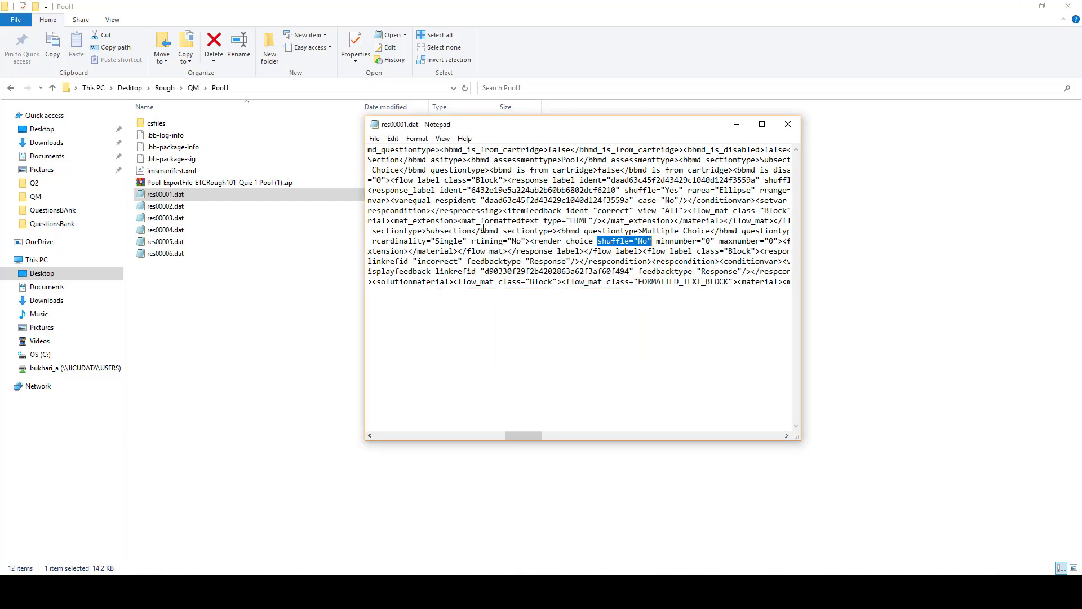
pyautogui.click(393, 139)
pyautogui.click(413, 152)
pyautogui.click(394, 138)
pyautogui.click(409, 243)
pyautogui.hotkey('ctrl', 'c')
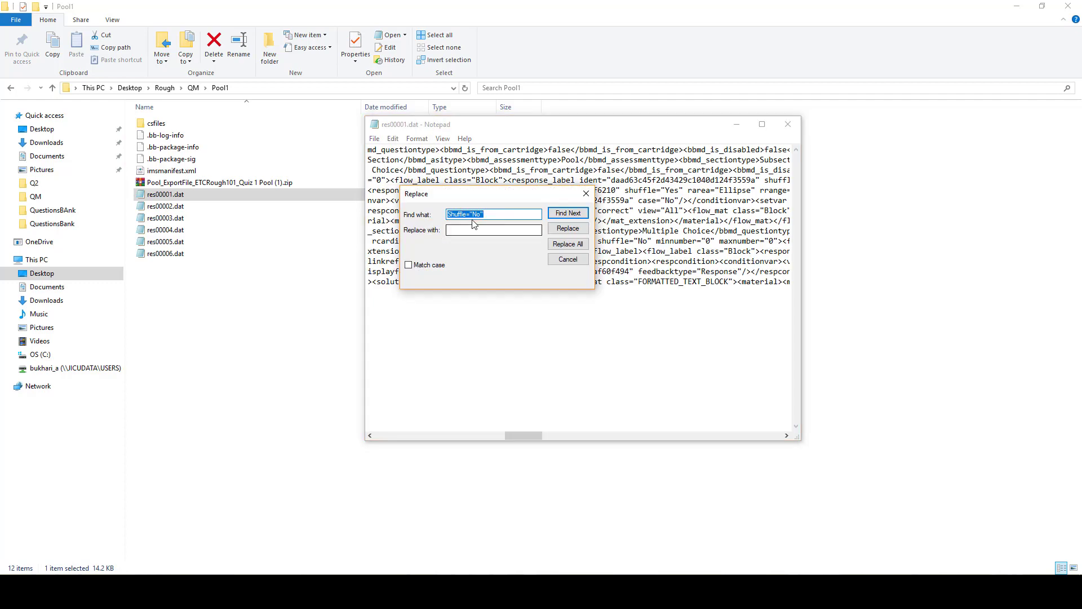
pyautogui.click(461, 230)
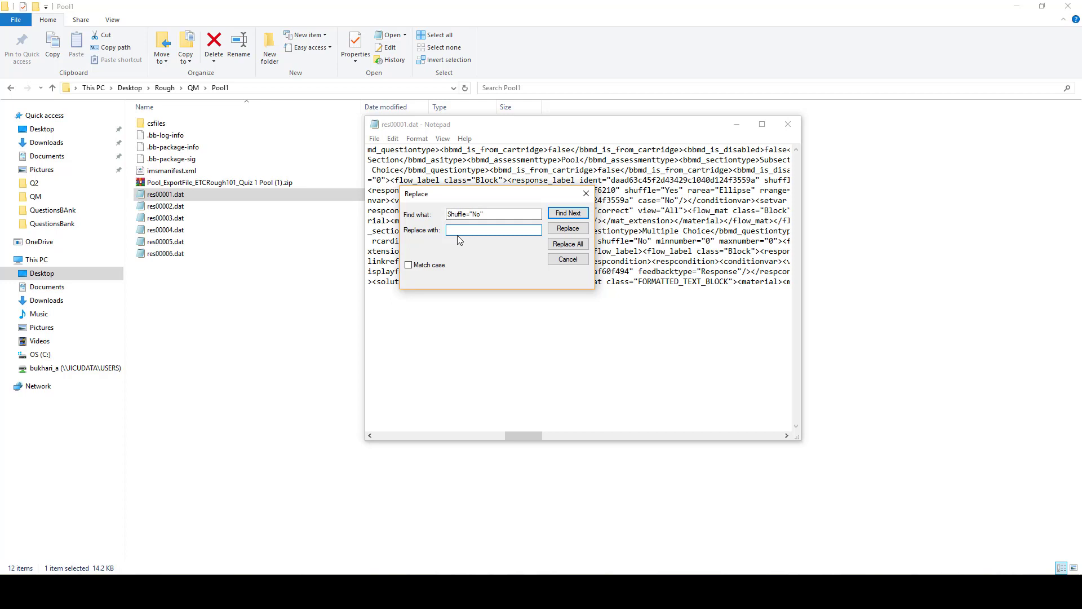
pyautogui.hotkey('ctrl', 'v')
pyautogui.click(569, 247)
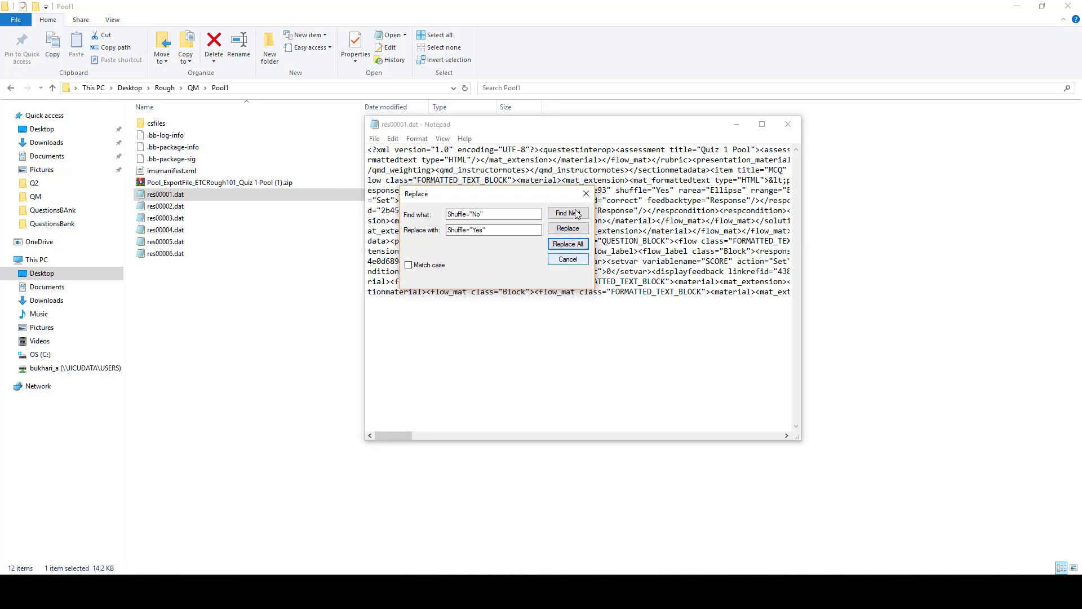
# - Close res00001.dat, saving the changes
pyautogui.click(584, 198)
pyautogui.click(788, 124)
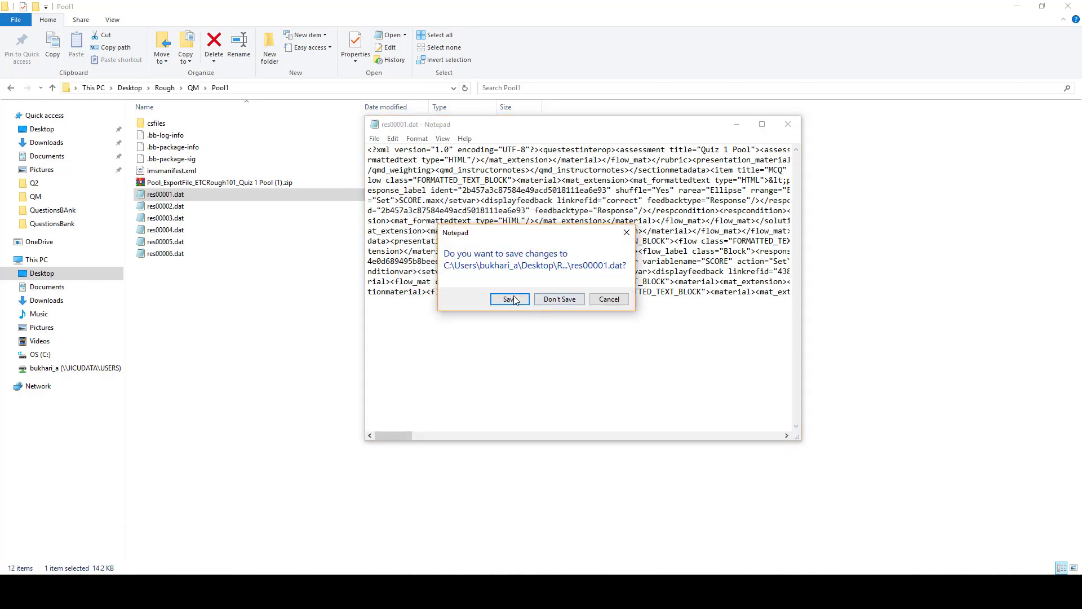
pyautogui.click(514, 299)
pyautogui.click(228, 304)
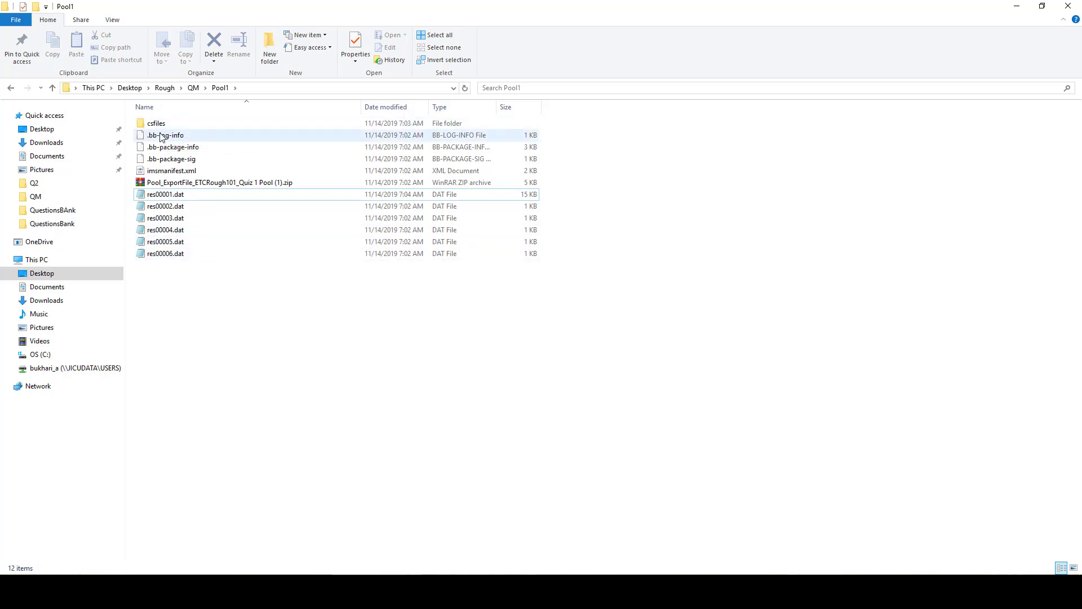
# - Compress all Pool1 files except the old export zip into Pool1.zip, then return to Blackboard
pyautogui.hotkey('ctrl', 'a')
pyautogui.keyDown('ctrl'); pyautogui.click(176, 183); pyautogui.keyUp('ctrl')
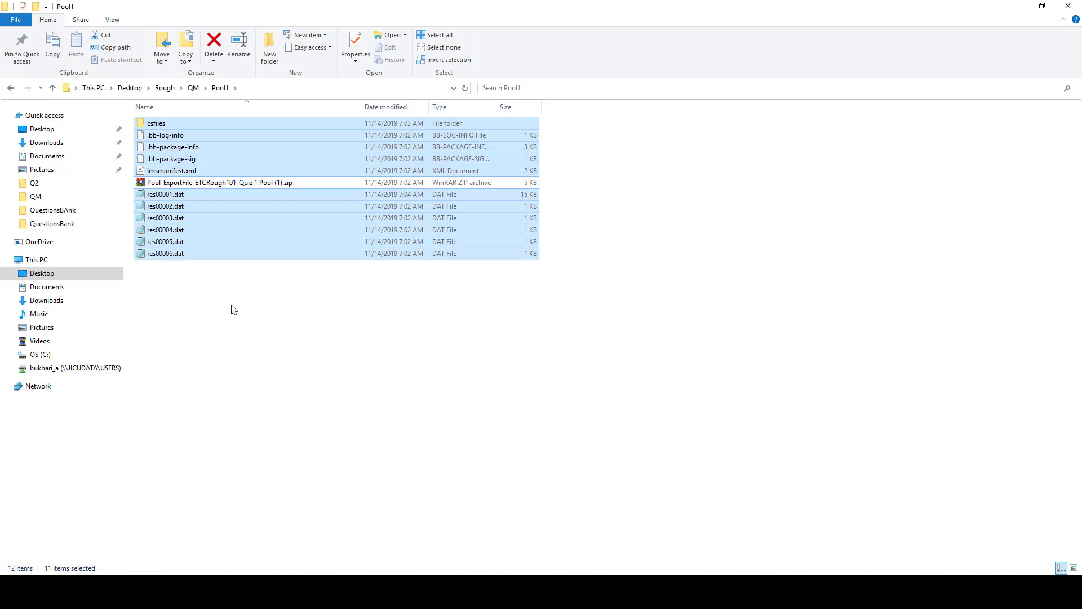
pyautogui.rightClick(168, 161)
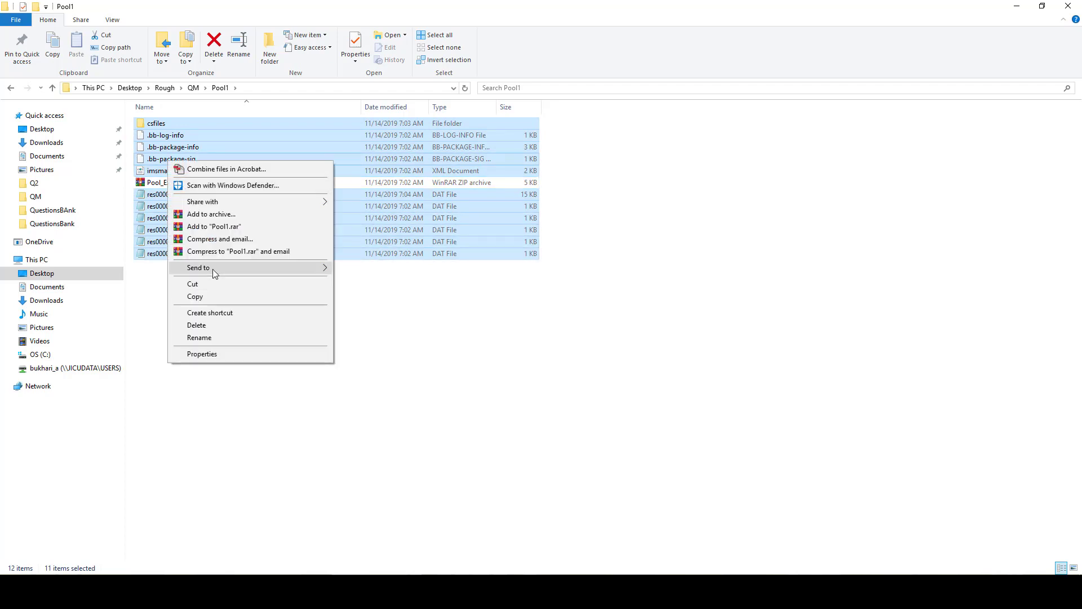
pyautogui.moveTo(213, 269)
pyautogui.click(367, 280)
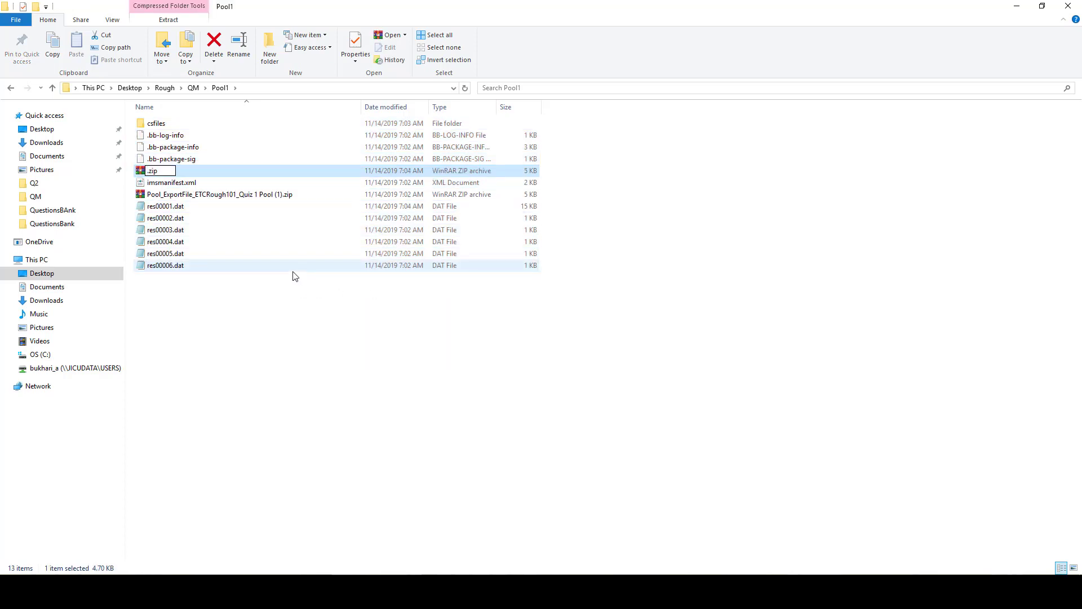
pyautogui.write('Pool1')
pyautogui.press('Return')
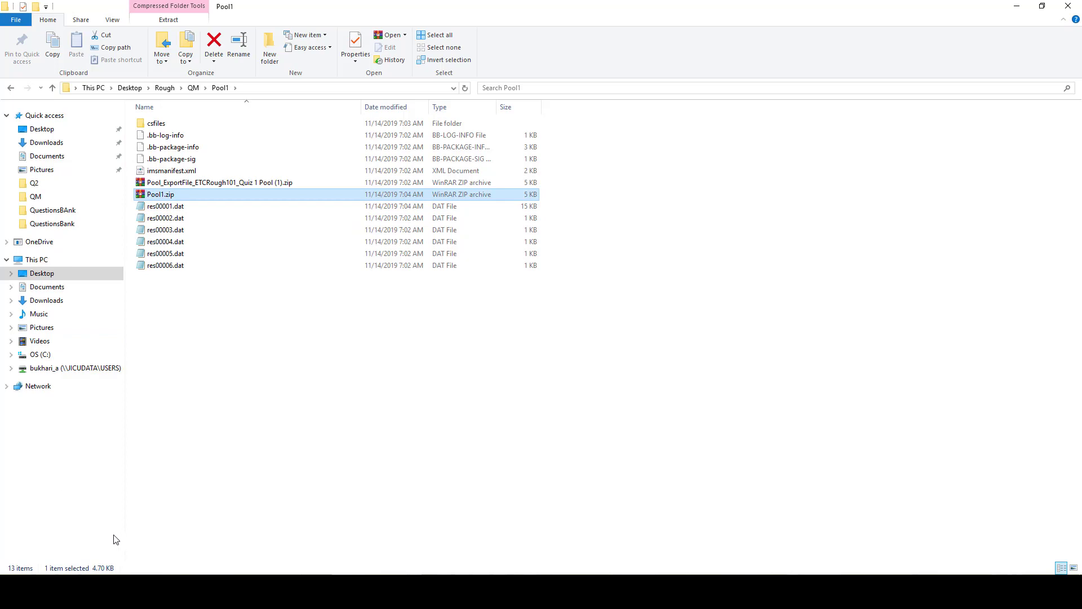
pyautogui.hotkey('alt', 'Tab')
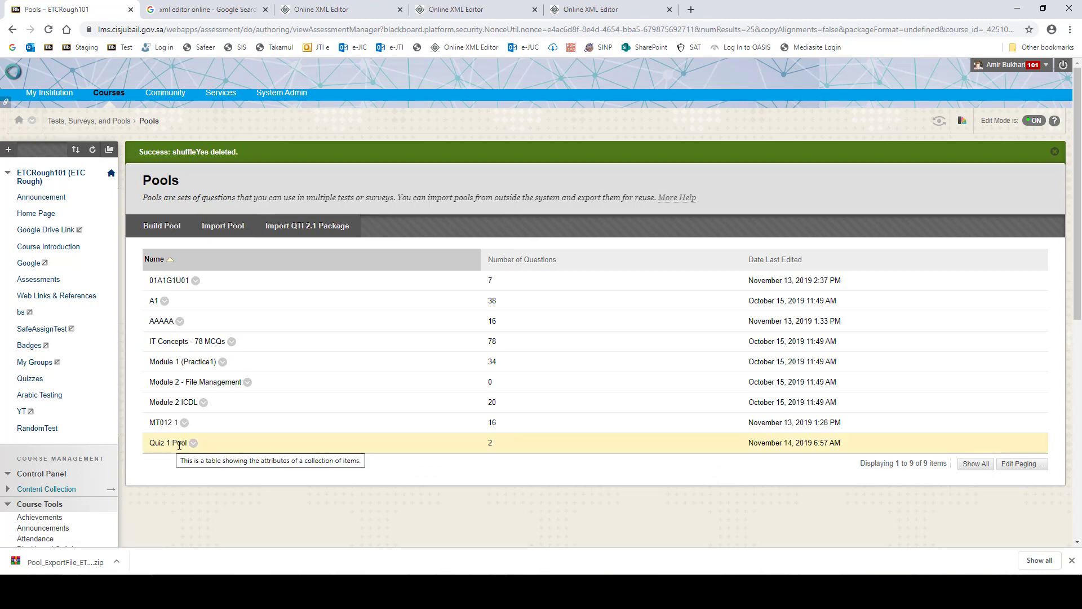
# - Import Pool1\Pool1.zip as a pool, adding a second 2-question Quiz 1 Pool to the list
pyautogui.click(222, 227)
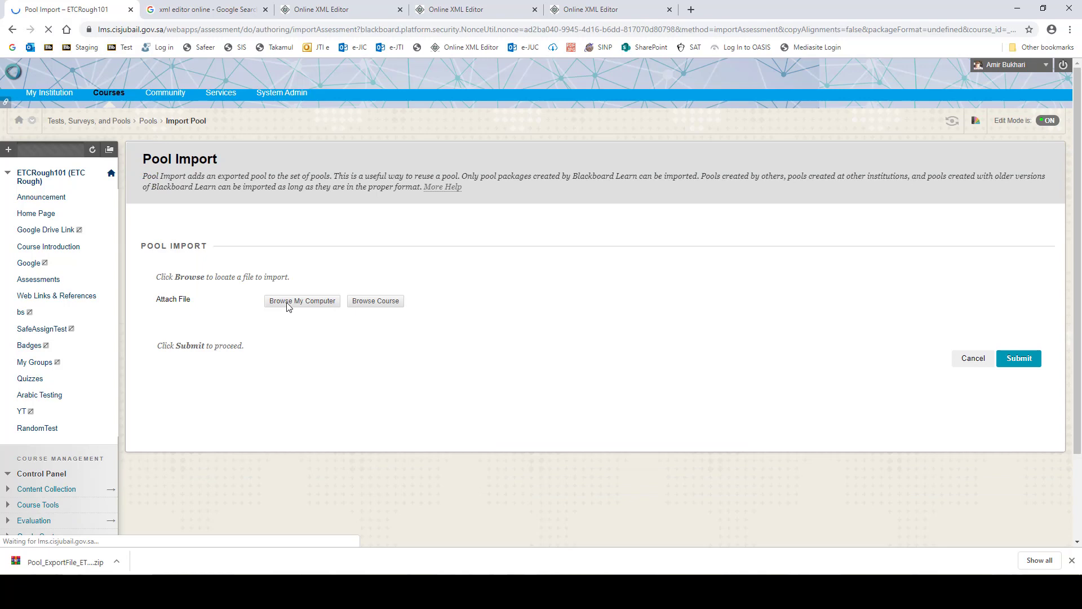
pyautogui.click(288, 301)
pyautogui.hotkey('alt', 'Up')
pyautogui.doubleClick(127, 90)
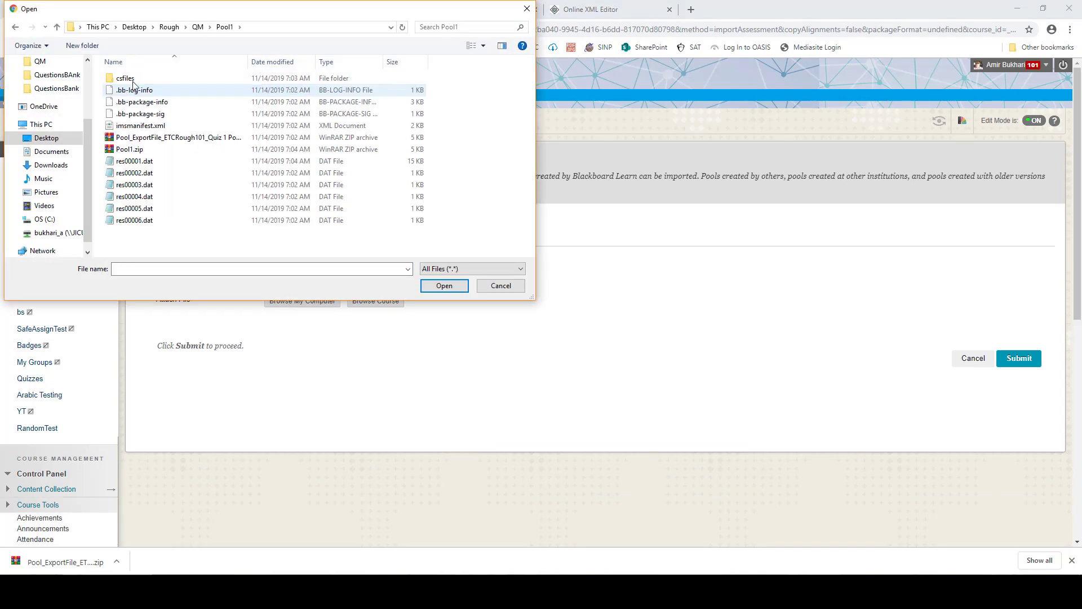
pyautogui.click(141, 151)
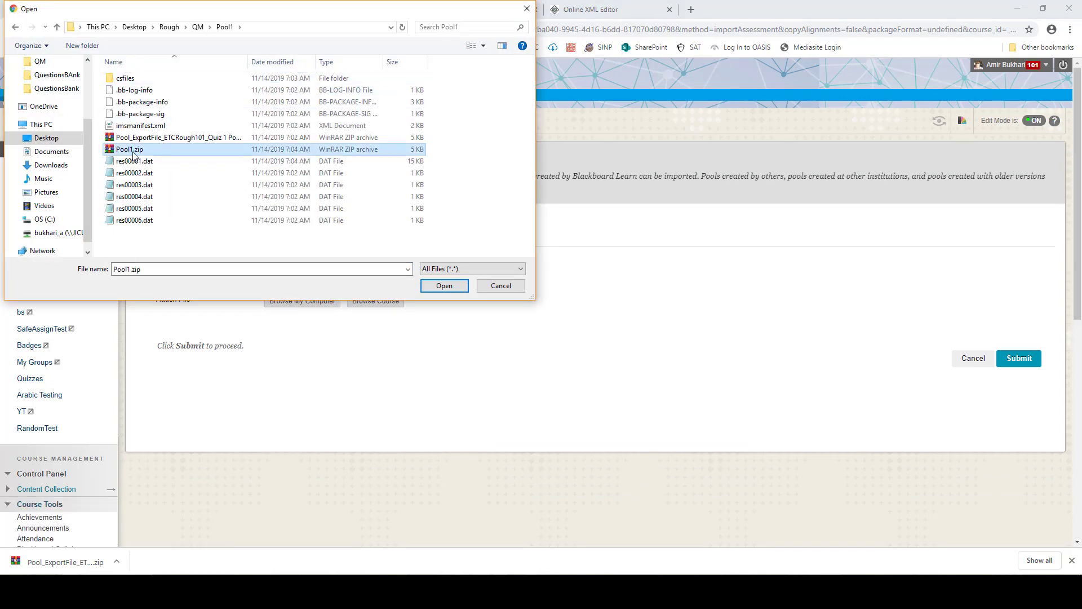
pyautogui.click(437, 289)
pyautogui.click(1014, 397)
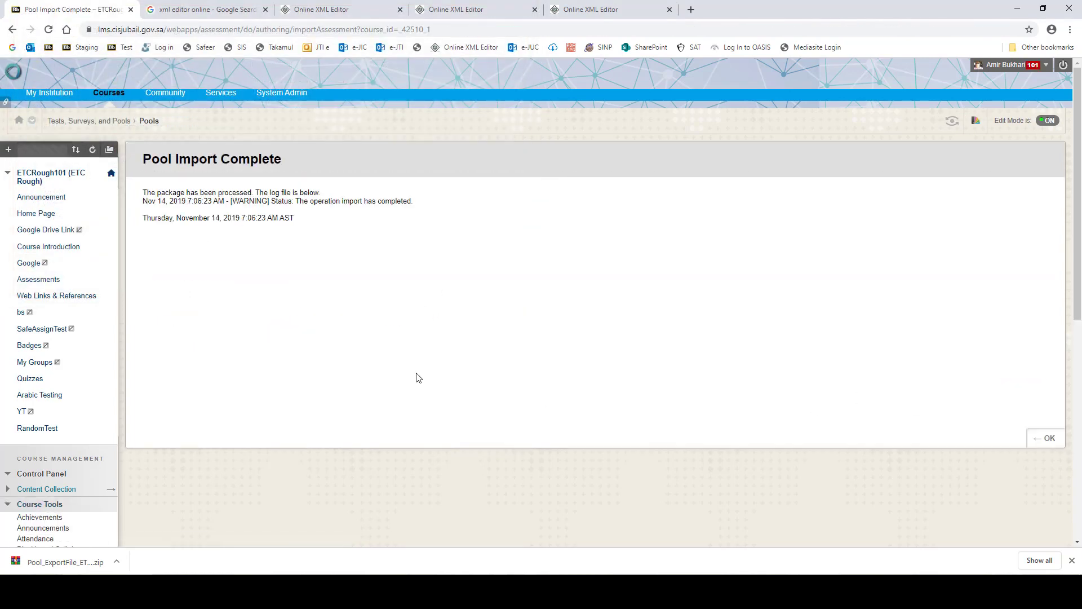
pyautogui.click(1045, 438)
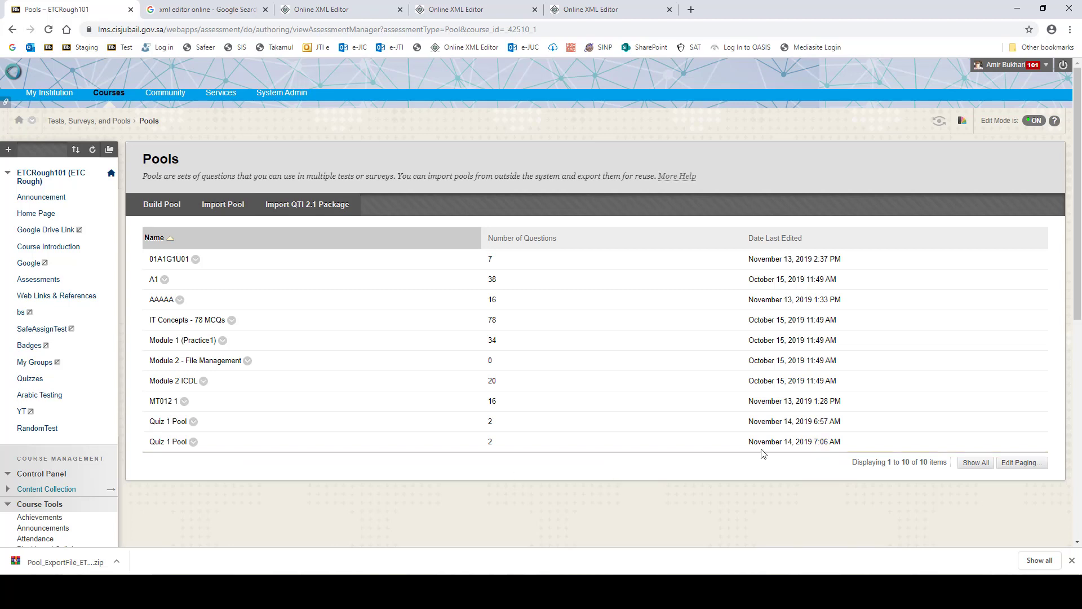
# - Open the newly imported Quiz 1 Pool's questions
pyautogui.moveTo(817, 444); pyautogui.dragTo(823, 443)
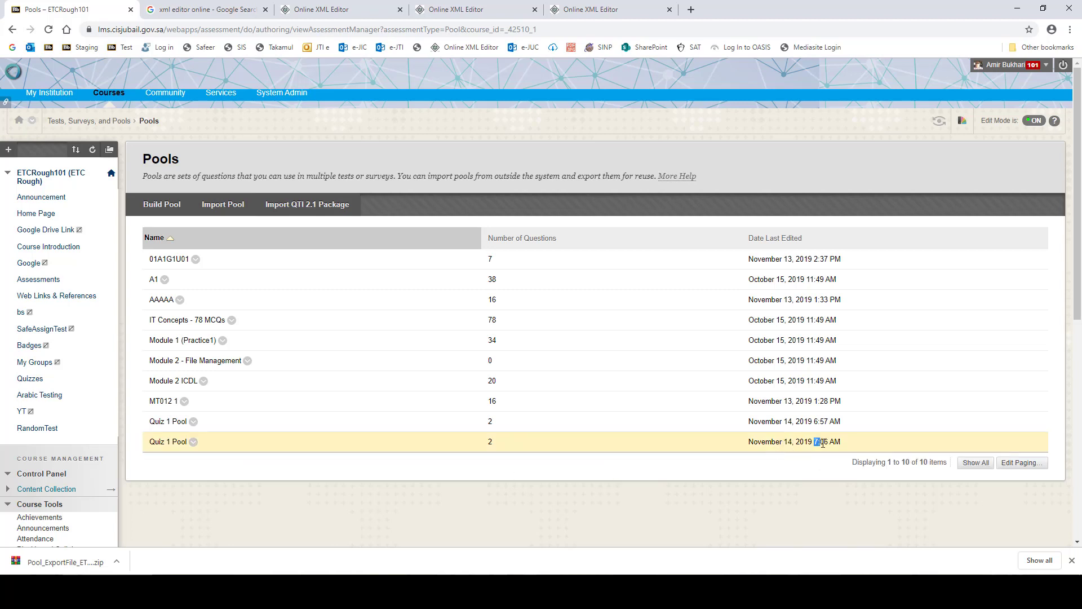
pyautogui.click(193, 441)
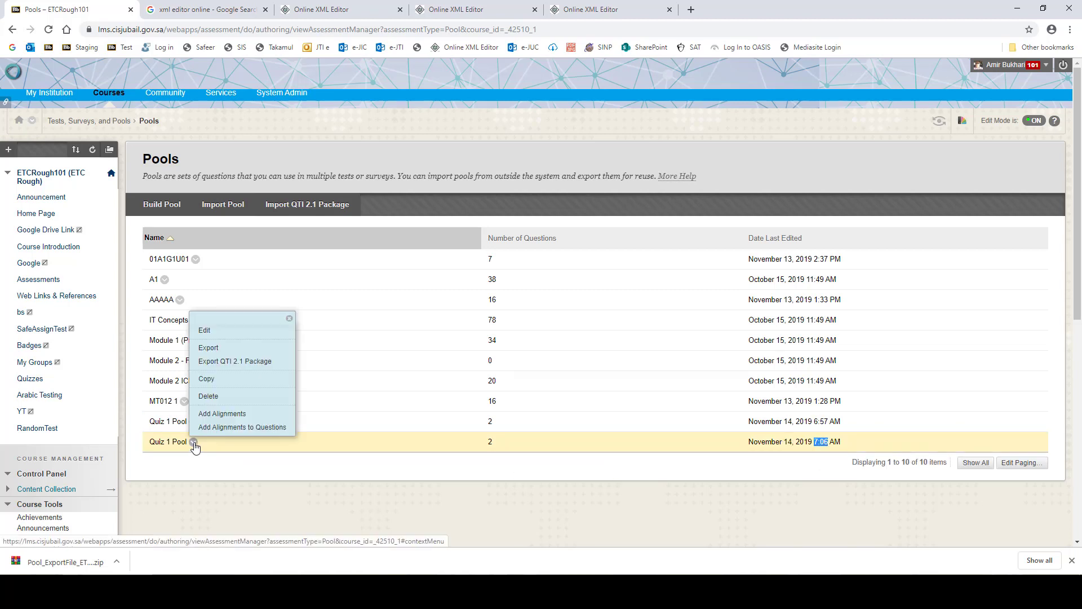
pyautogui.click(213, 347)
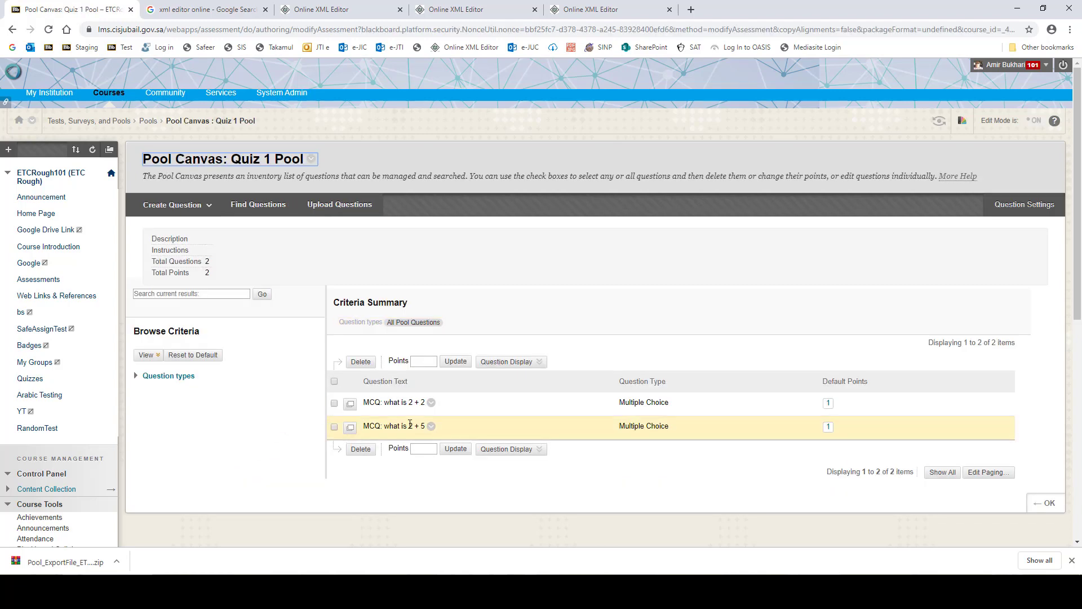
# - Confirm the 'what is 2 + 2' question shows answers in random order, leaving without saving
pyautogui.click(432, 403)
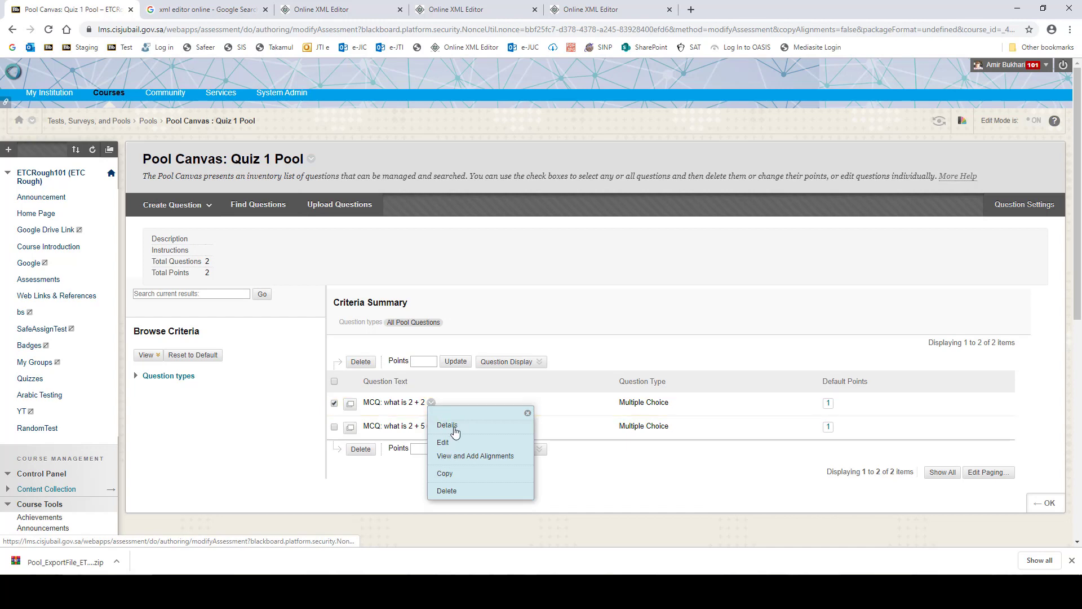
pyautogui.click(443, 443)
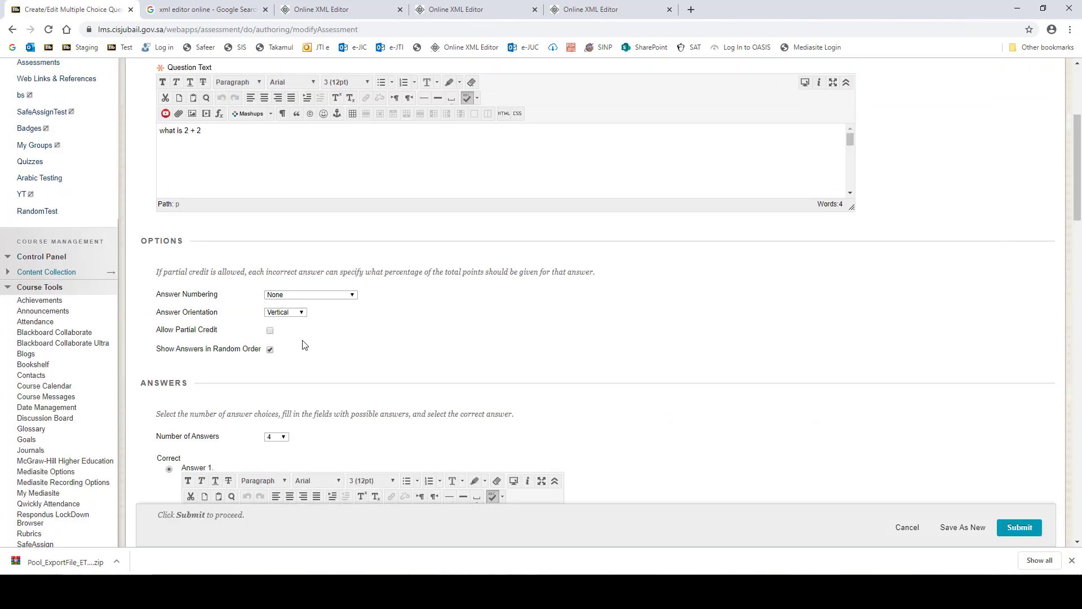
pyautogui.scroll(-2, 264, 388)
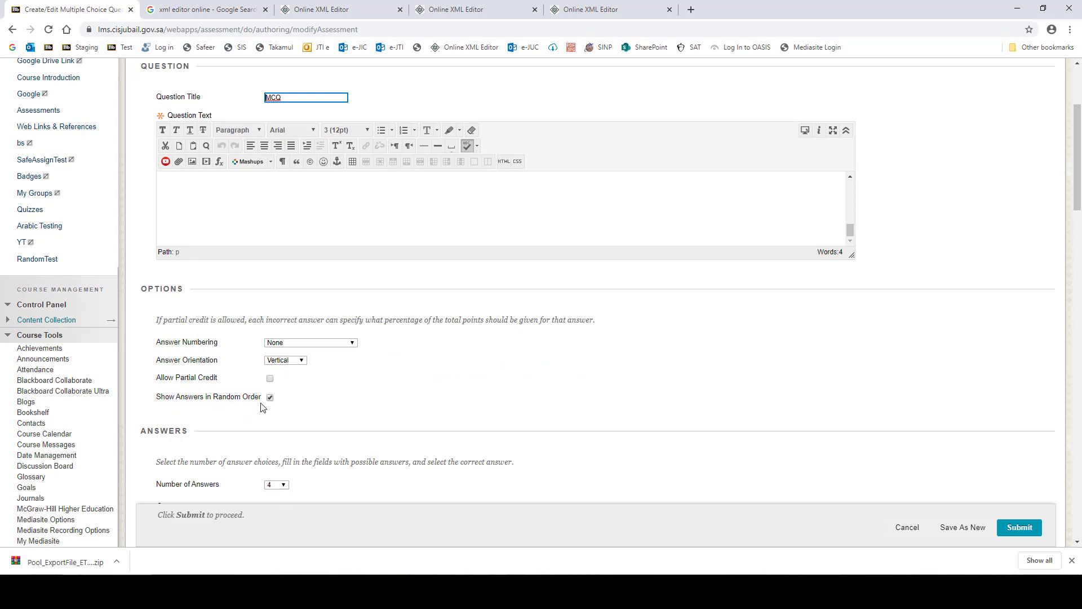
pyautogui.scroll(-10, 283, 408)
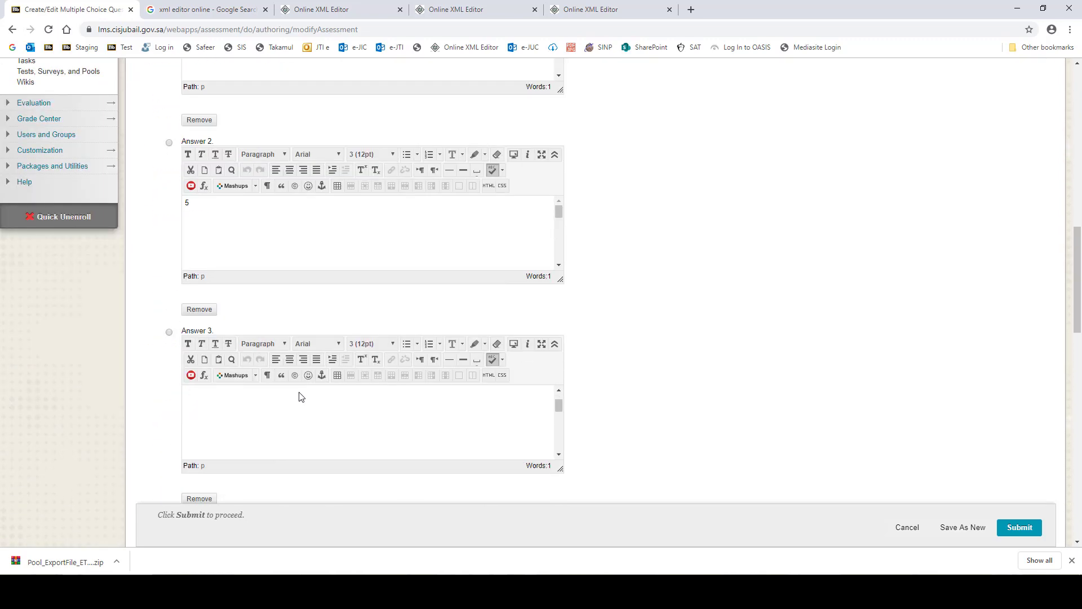
pyautogui.scroll(-14, 601, 387)
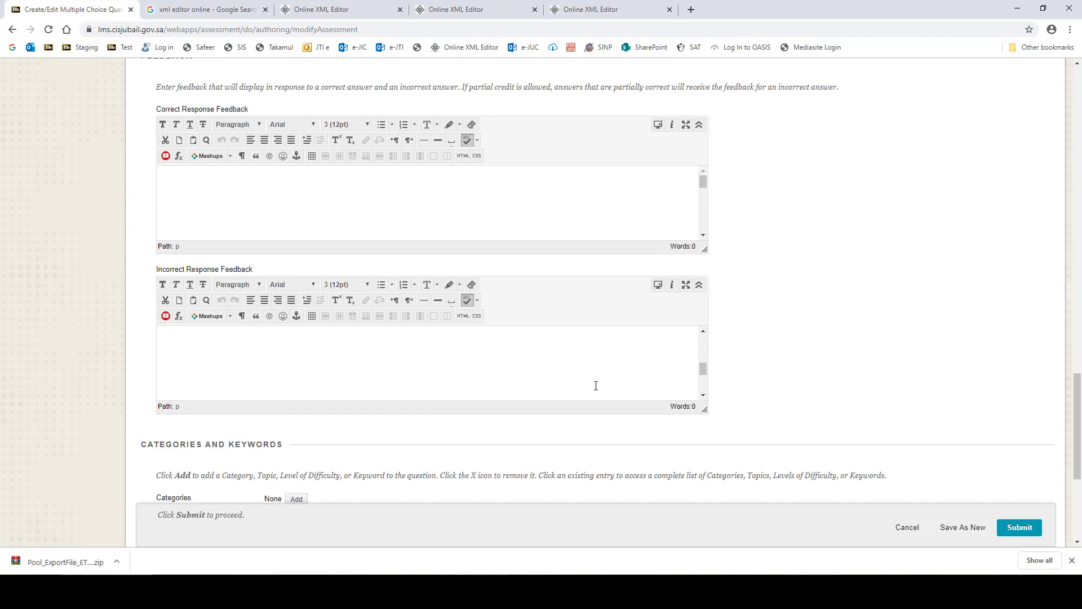
pyautogui.scroll(-3, 737, 373)
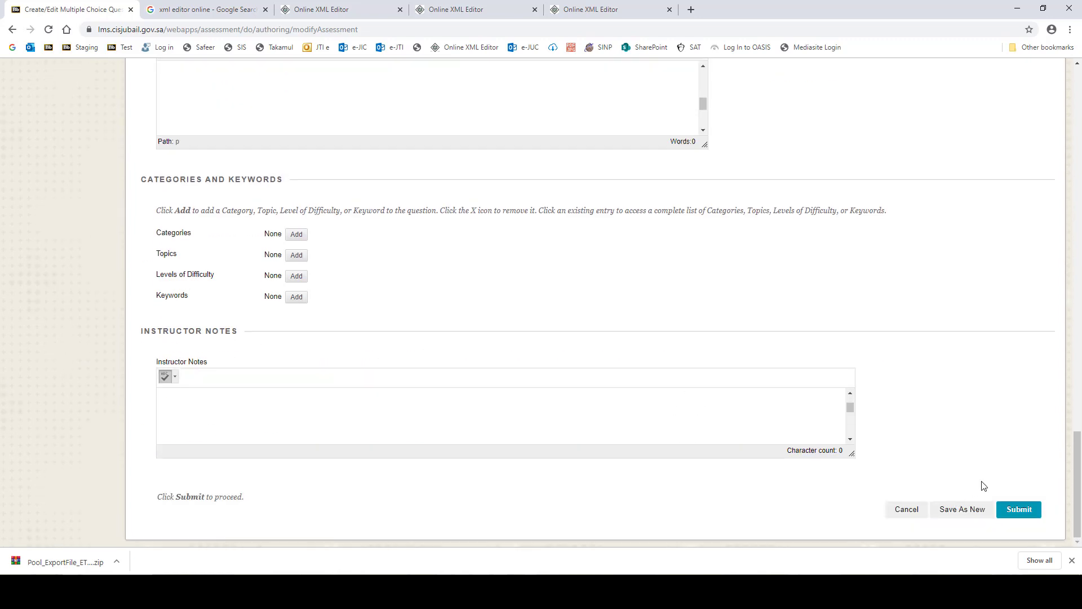
pyautogui.click(907, 516)
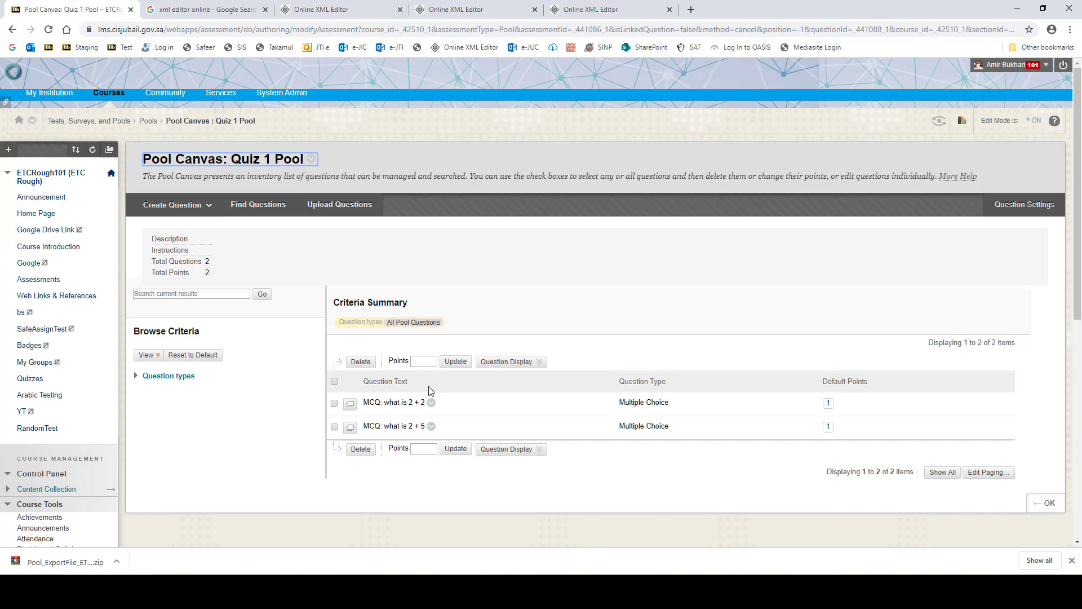
pyautogui.click(431, 427)
pyautogui.click(443, 466)
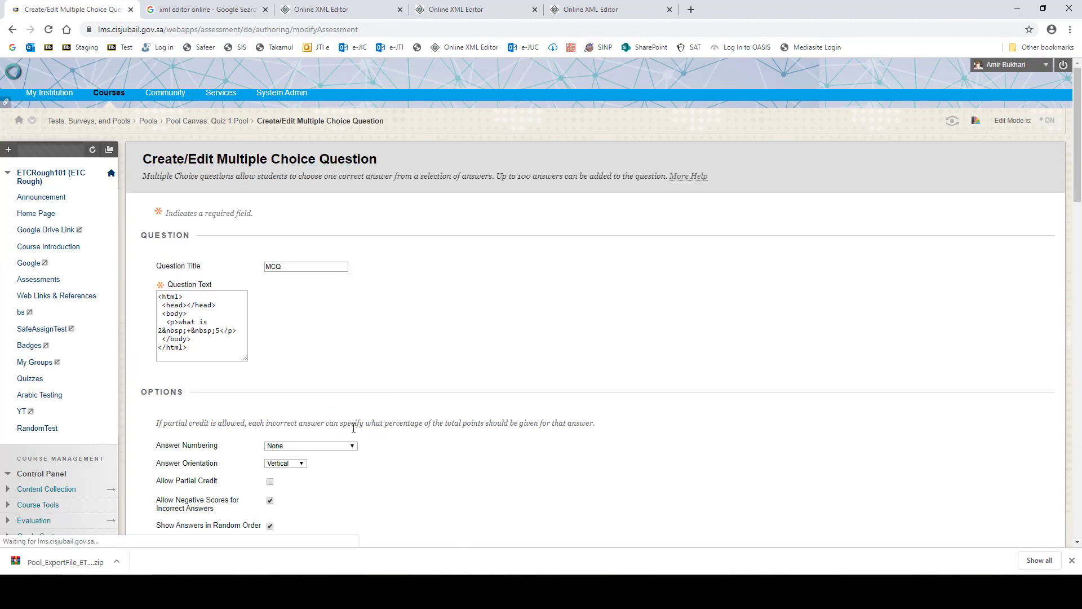
pyautogui.scroll(-3, 352, 426)
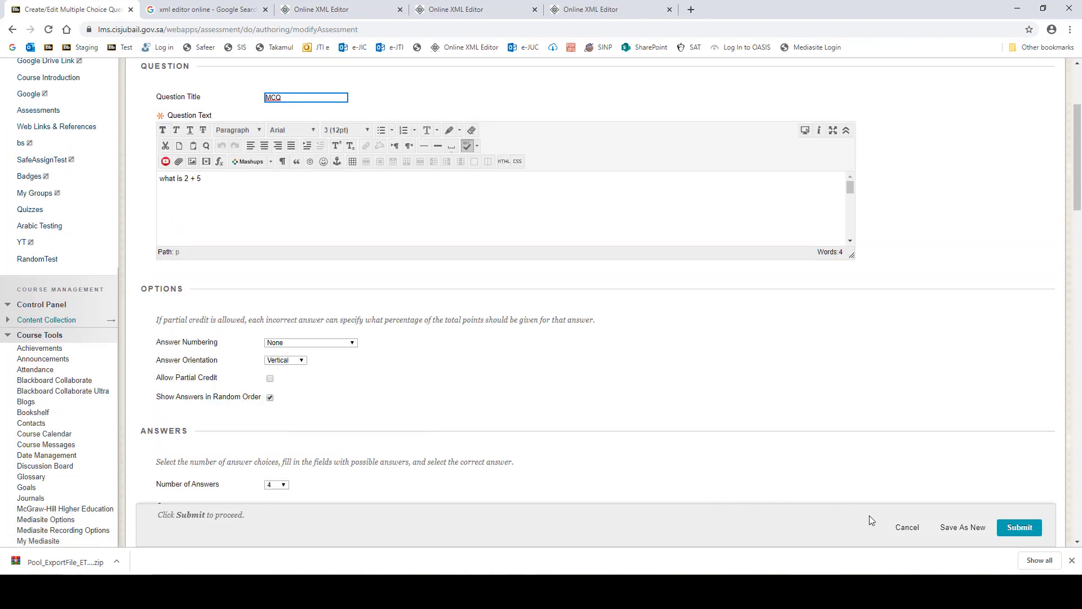
pyautogui.click(908, 529)
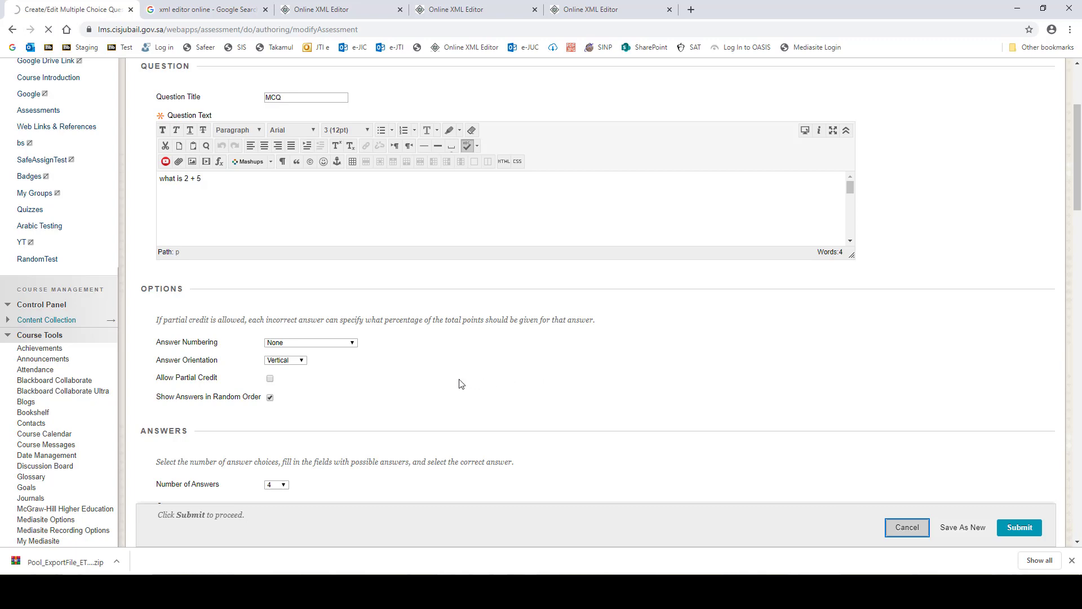